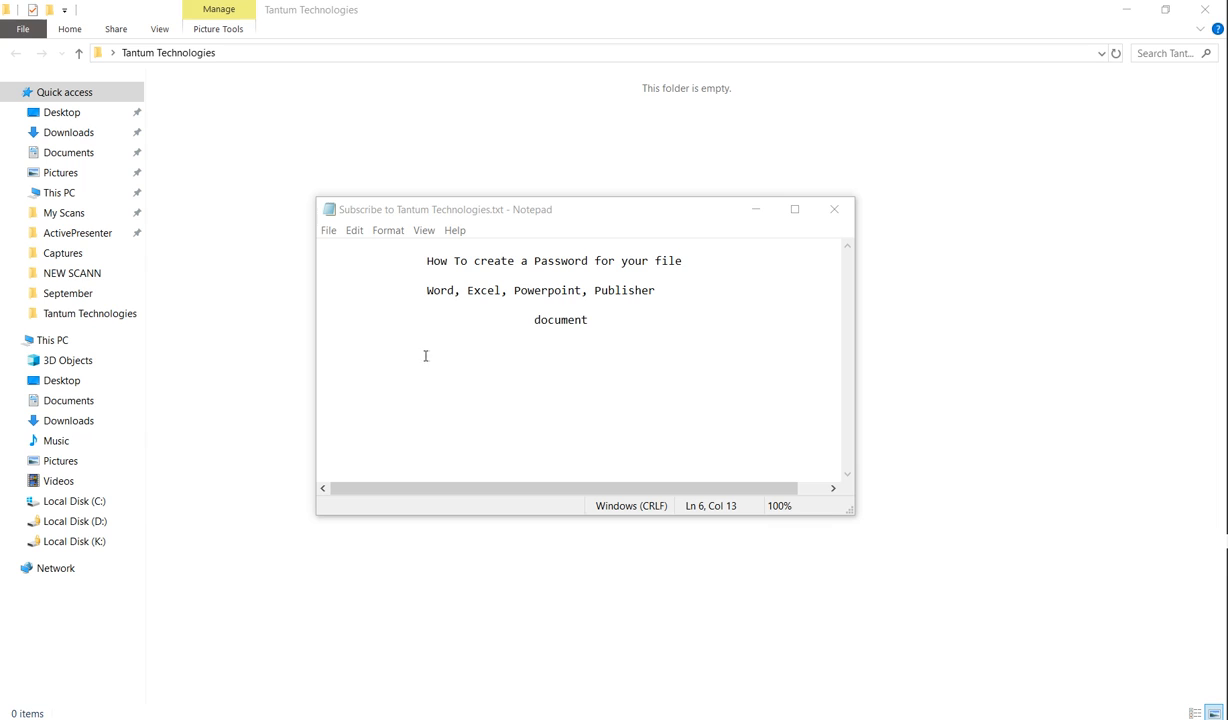
Step: Create a new Word document named 'Tantum Word Doc' in the empty Tantum Technologies folder
click(256, 205)
right_click(250, 128)
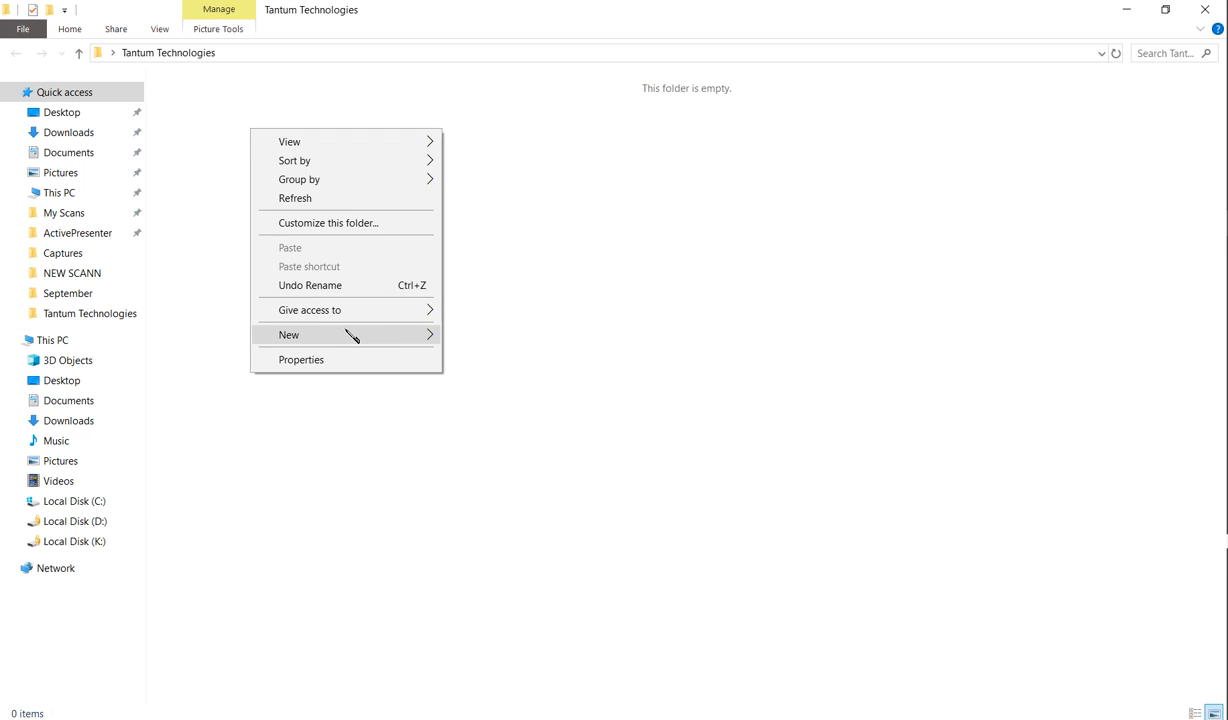
mouse_move(373, 340)
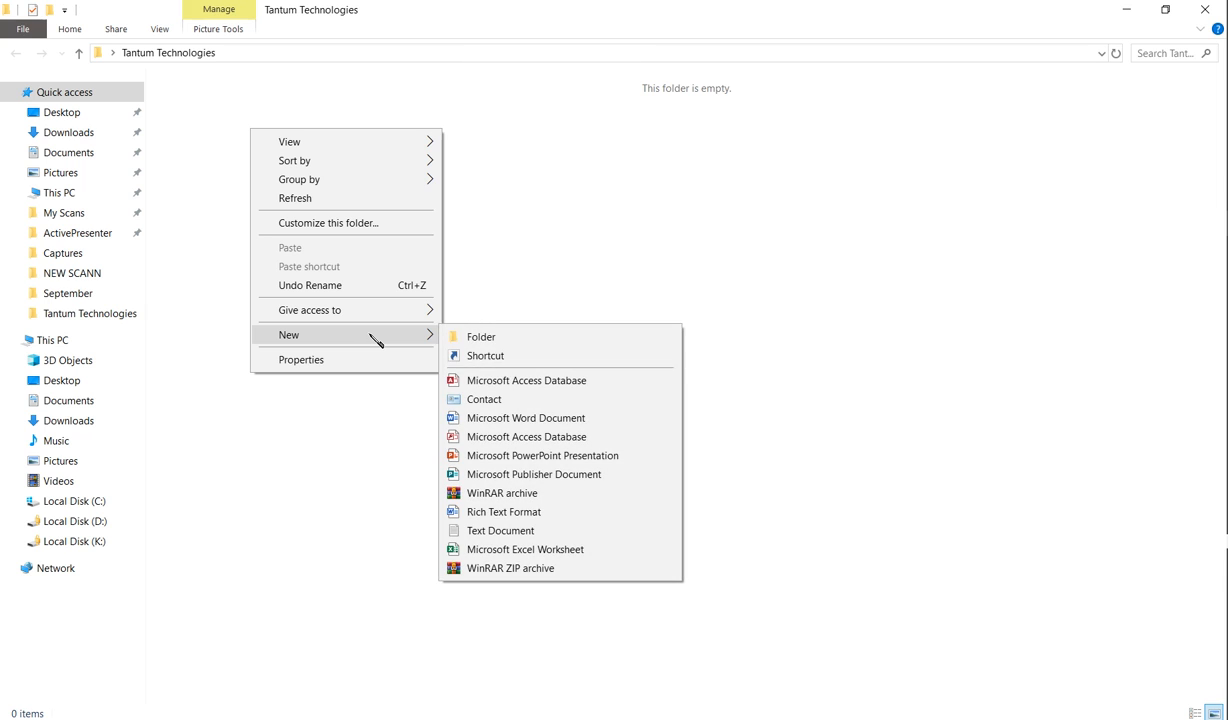
click(516, 418)
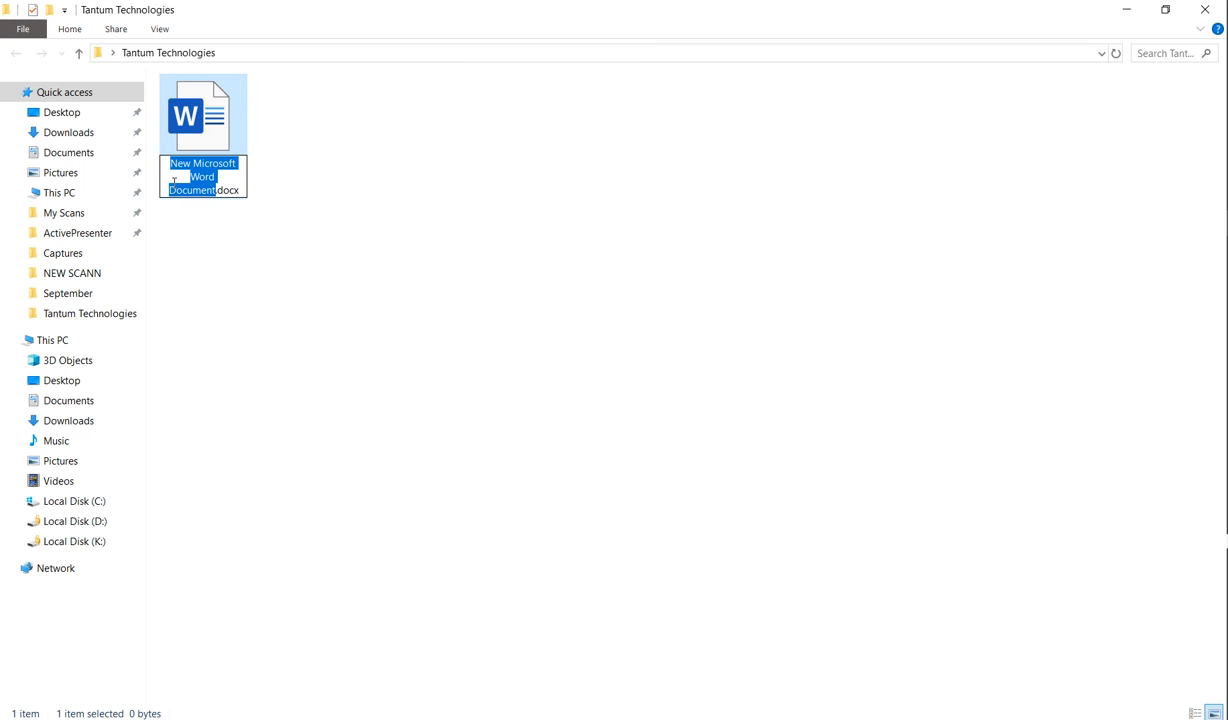
text(Tantum)
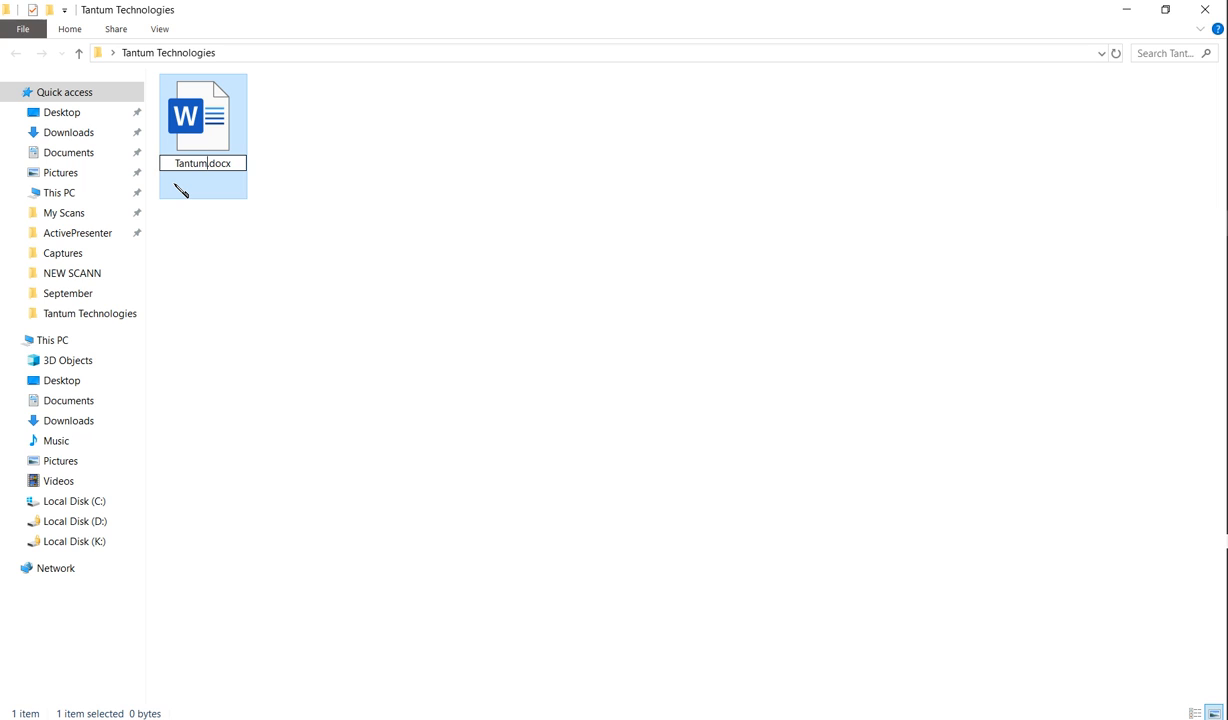
text( Word)
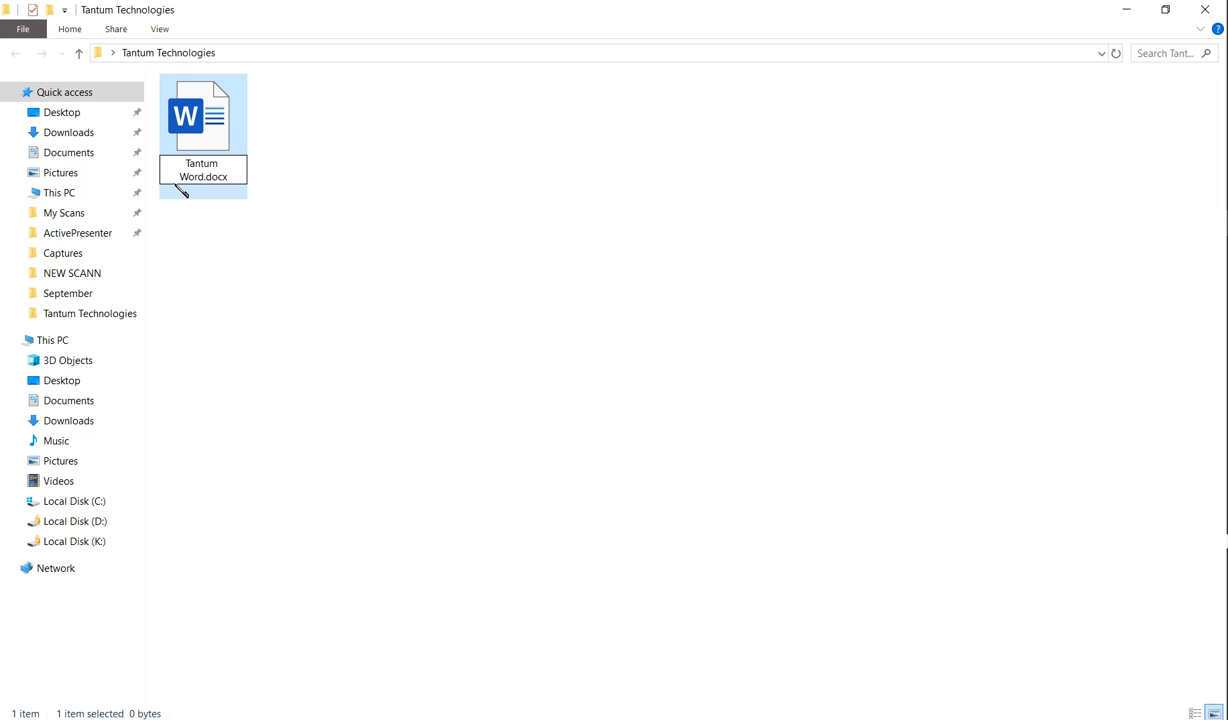
text( Doc)
key(Return)
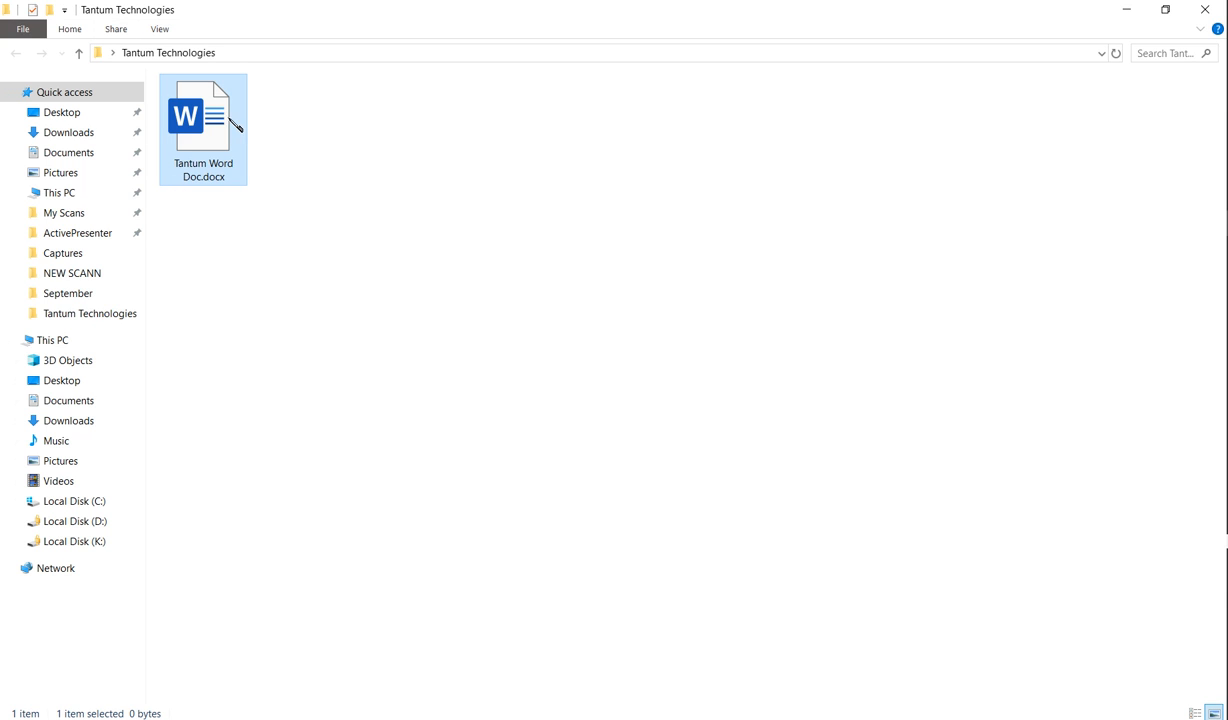
Step: Open Tantum Word Doc and type the subscribe sentence, 'and of course SHARE!!!', and 'Than you' on separate lines
double_click(204, 121)
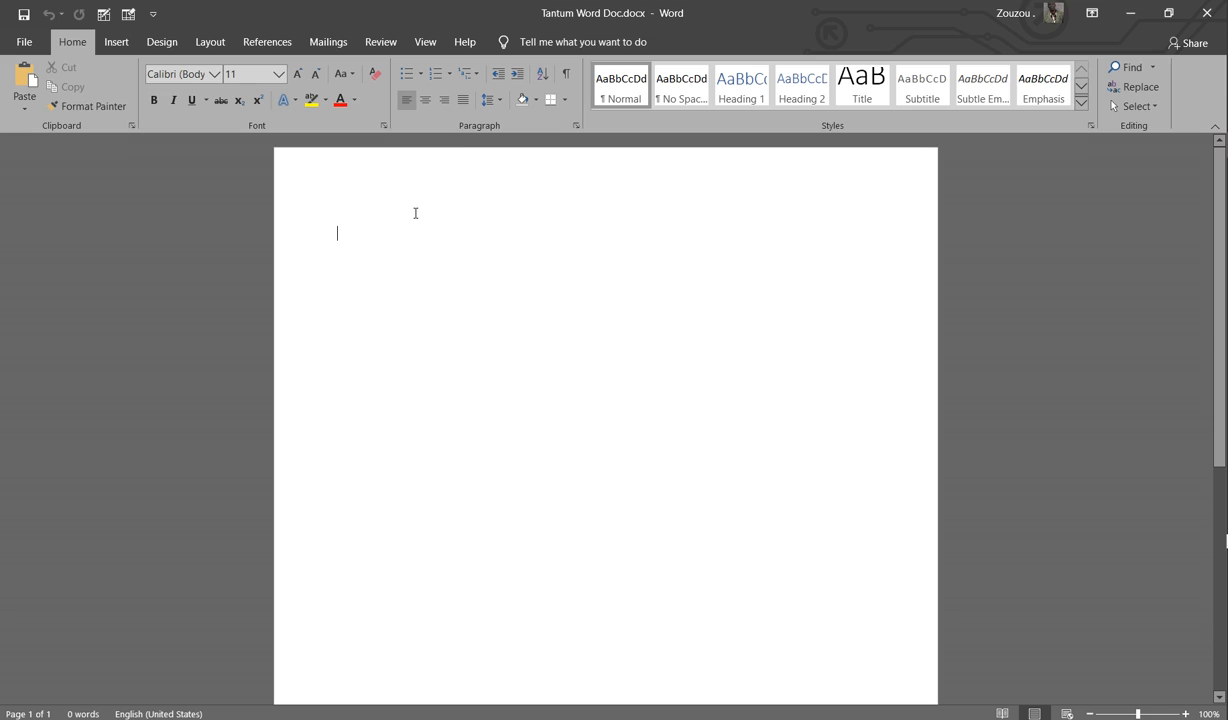
text(I wa)
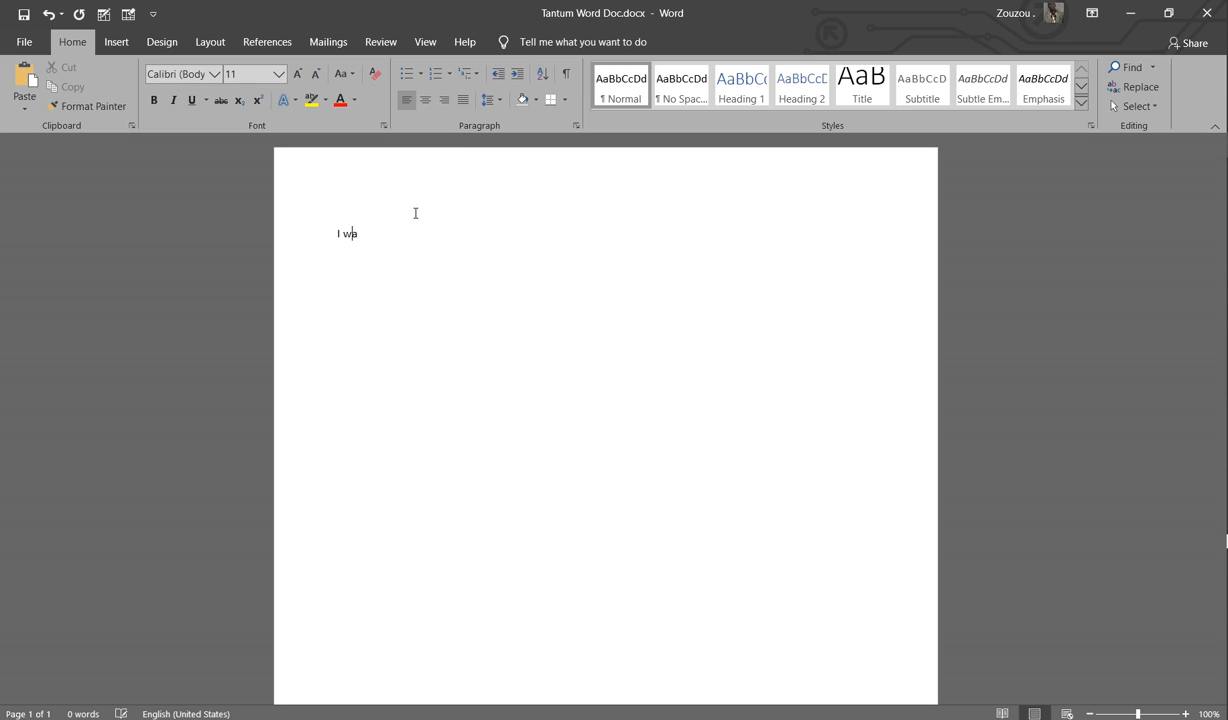
text(nt you guys )
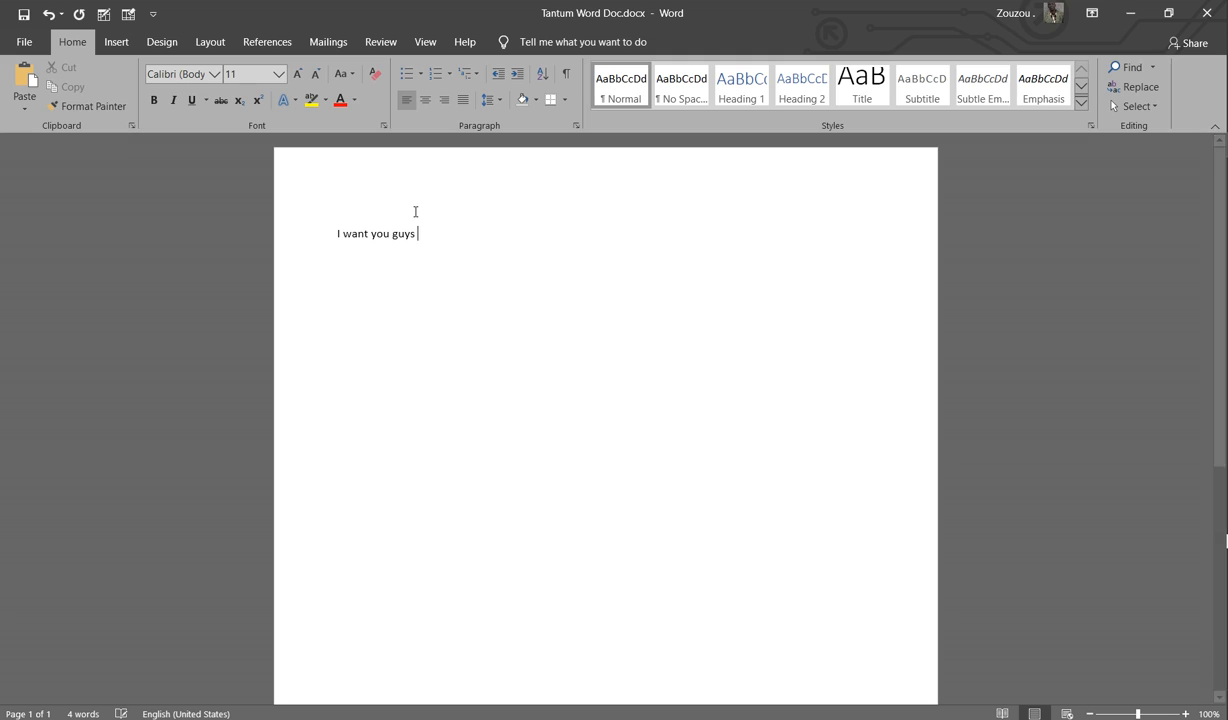
text(to subs)
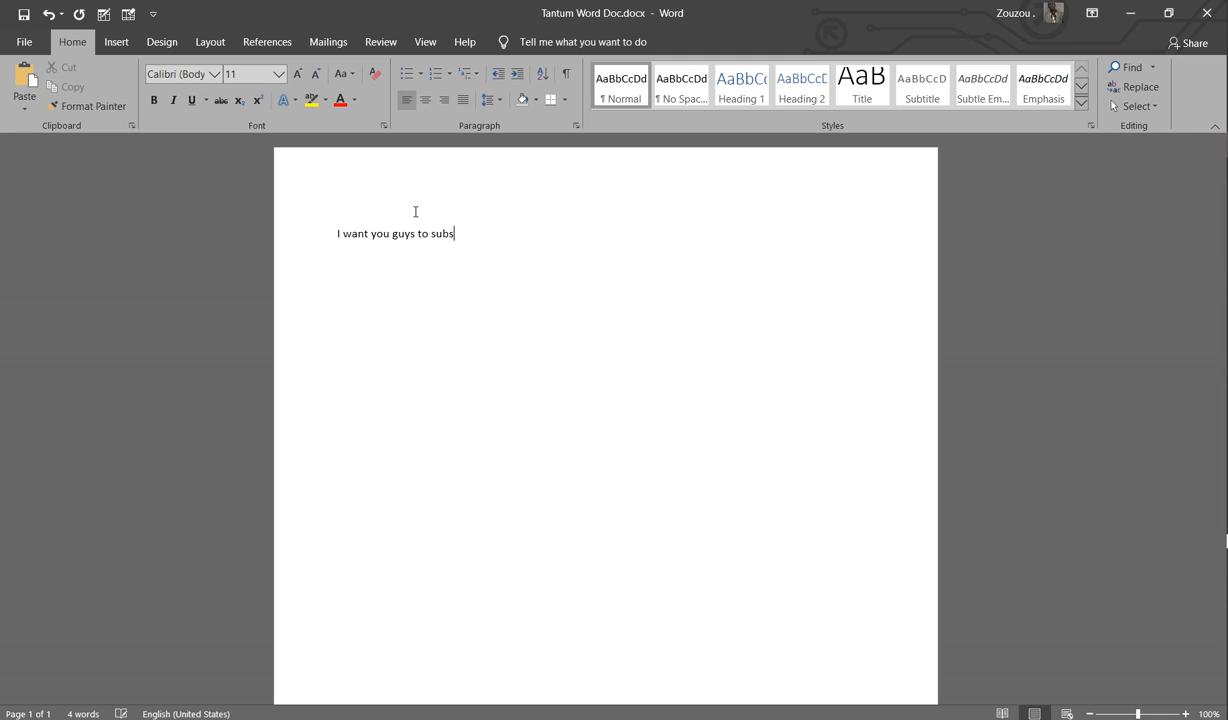
text(cribe to this channel and also)
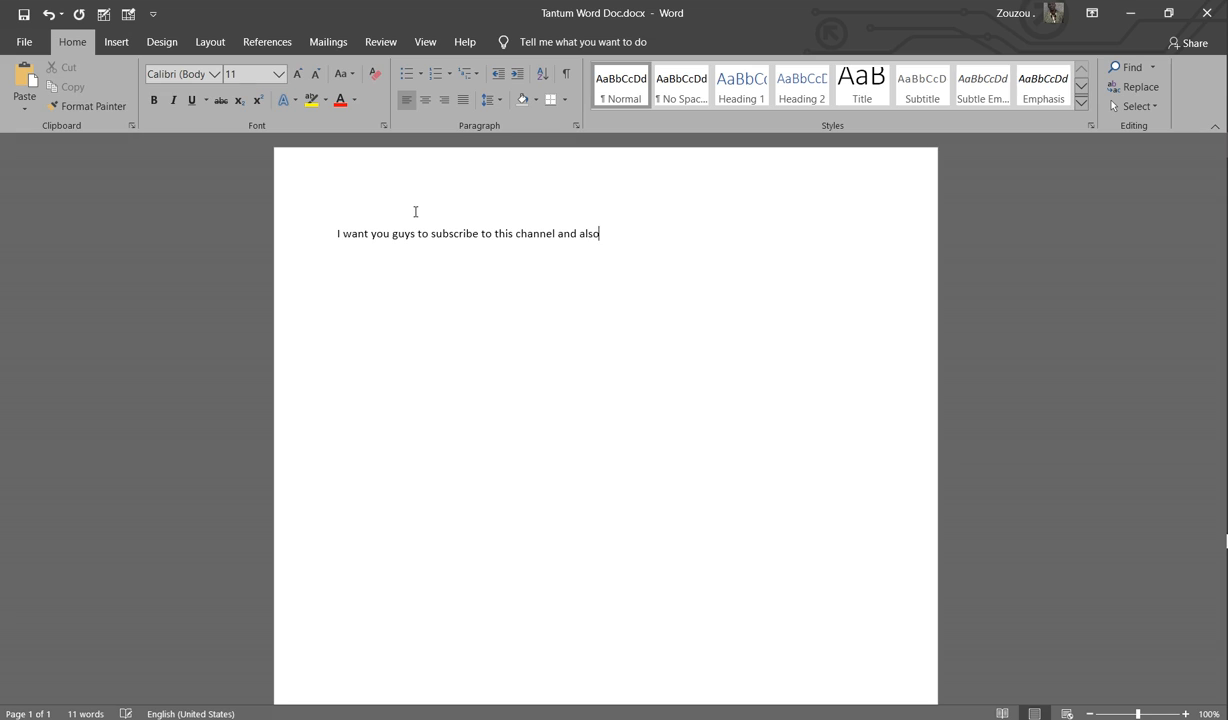
text( make sure you turned on n)
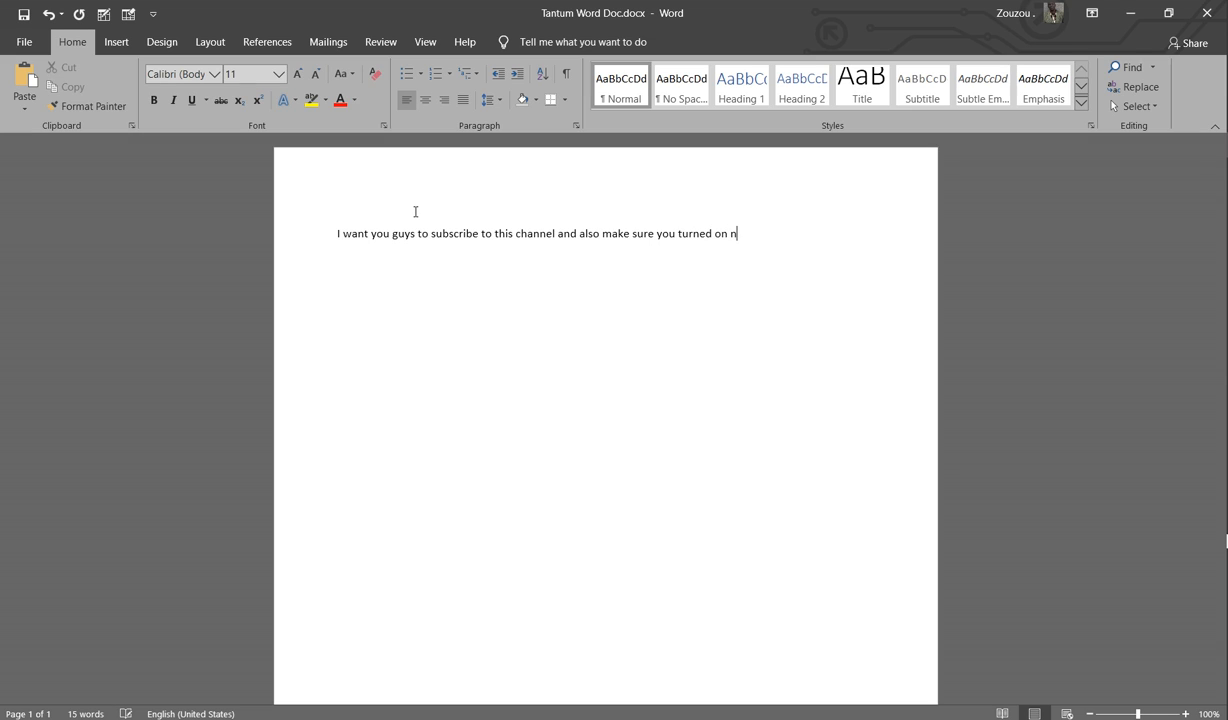
text(otifications)
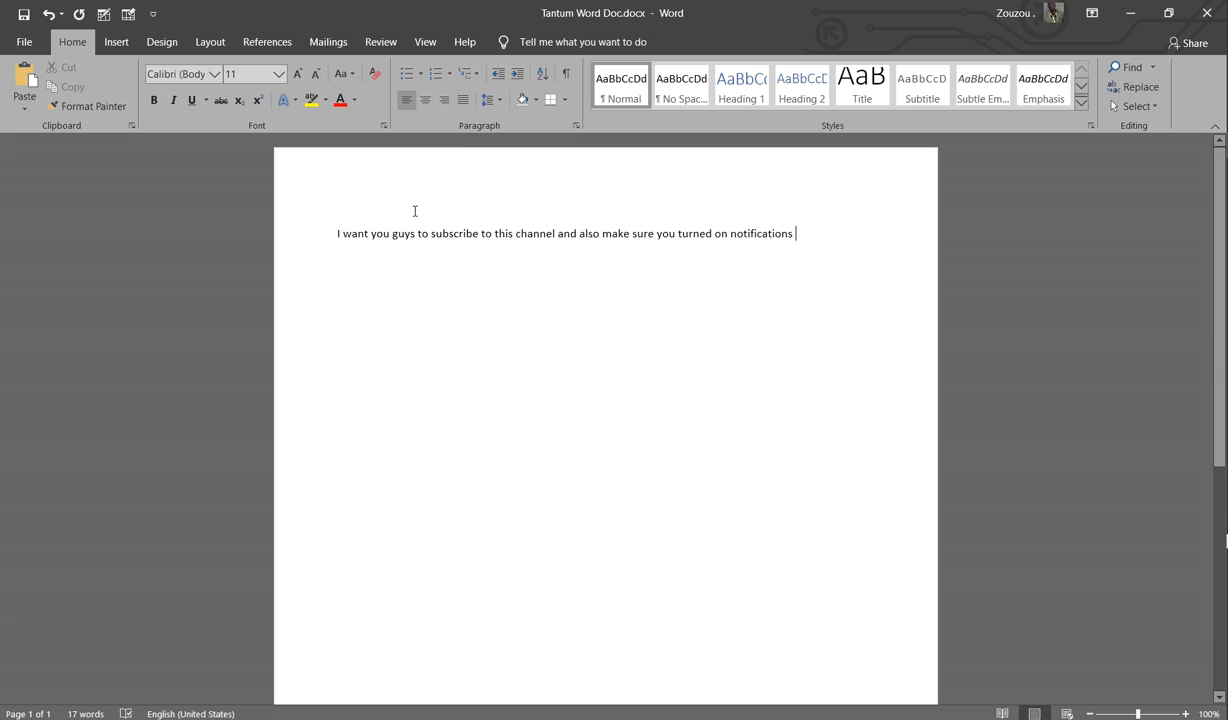
key(Return)
text(and of cou)
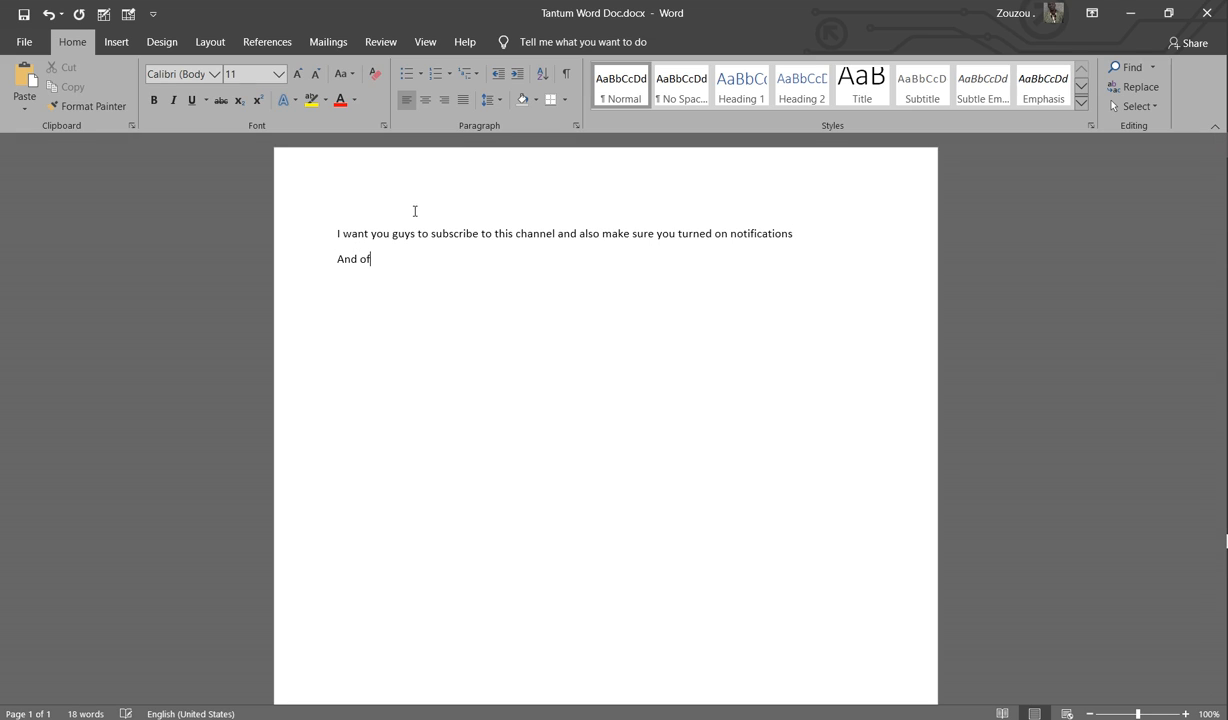
text(rse SHARE!!!!!!!!!!!!!!!!)
key(Return)
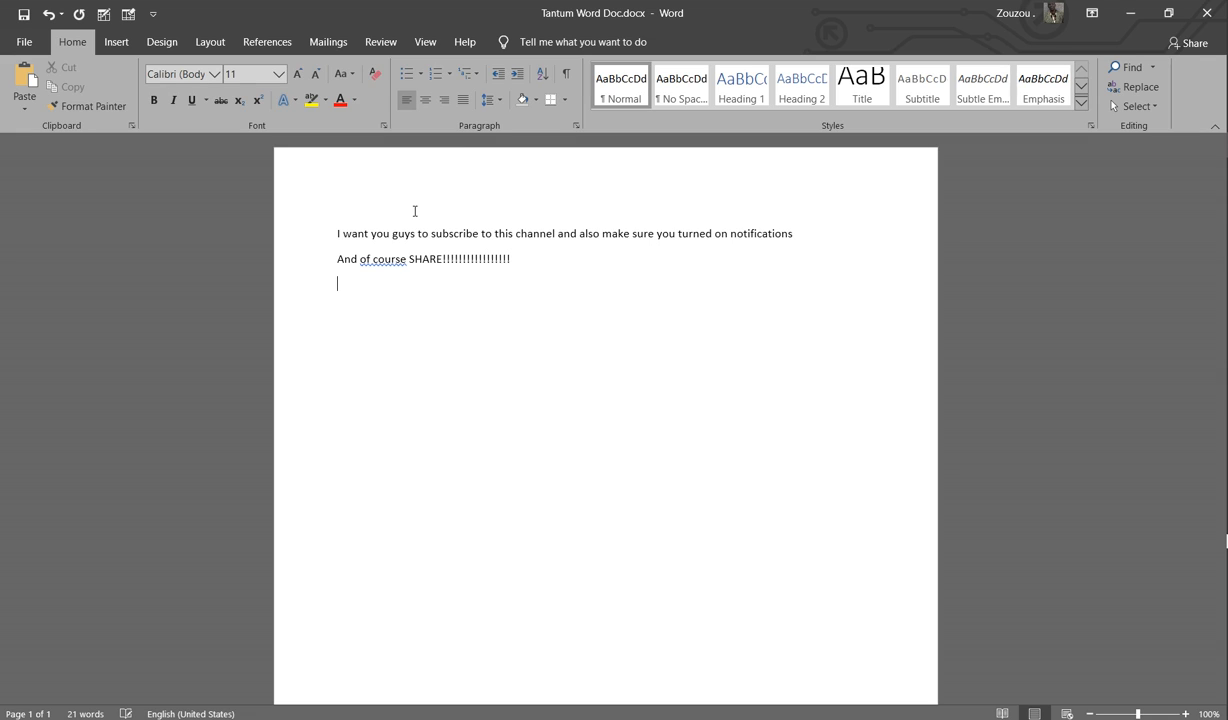
text(Than you.)
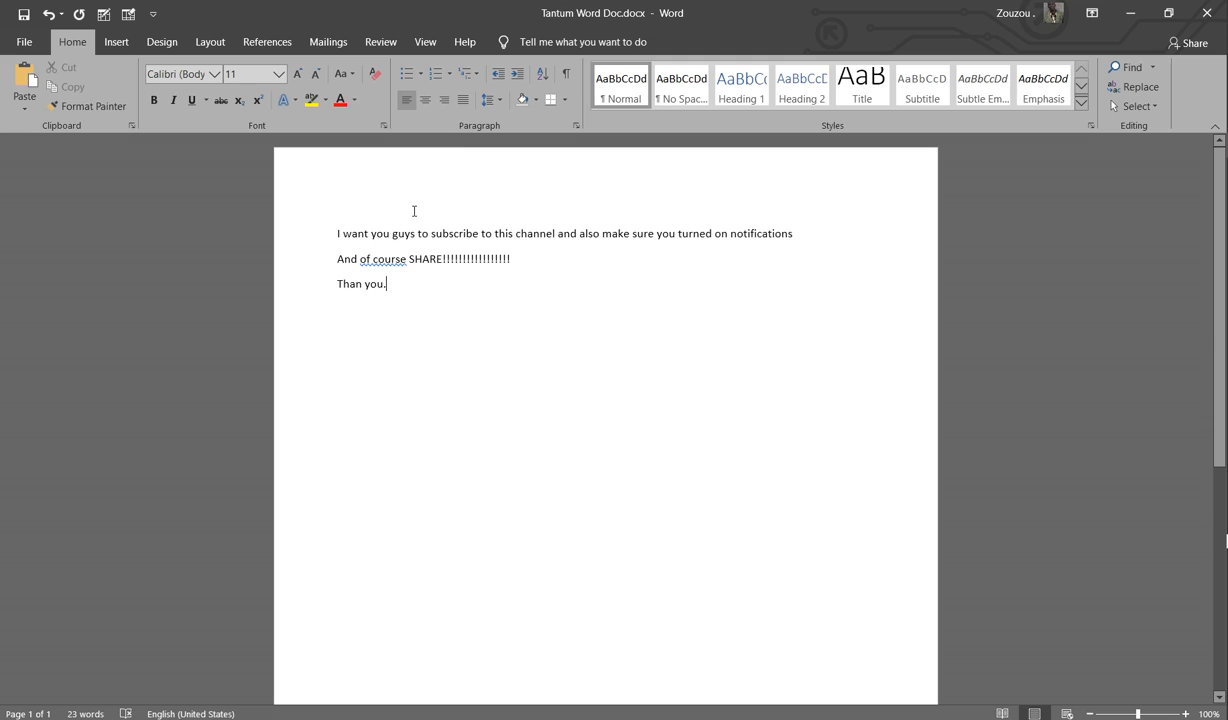
Step: Add a comma after 'of course', correct 'Than' to 'Thank', and add an empty line below
right_click(369, 255)
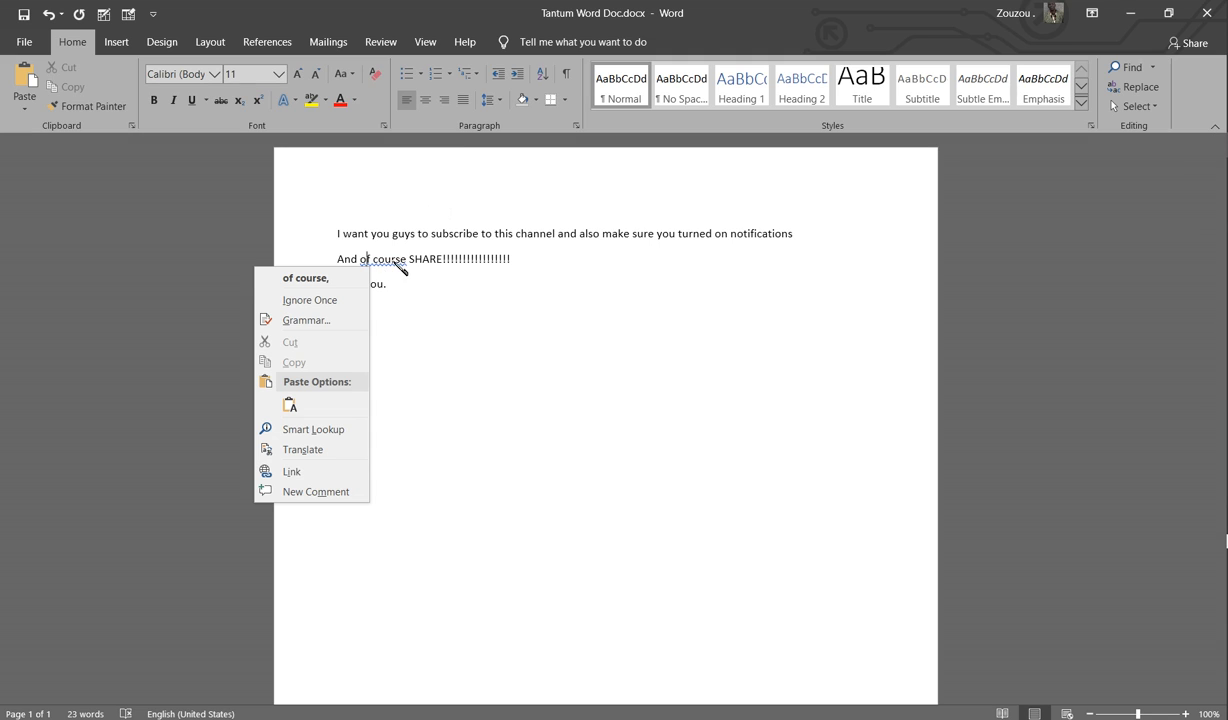
click(320, 279)
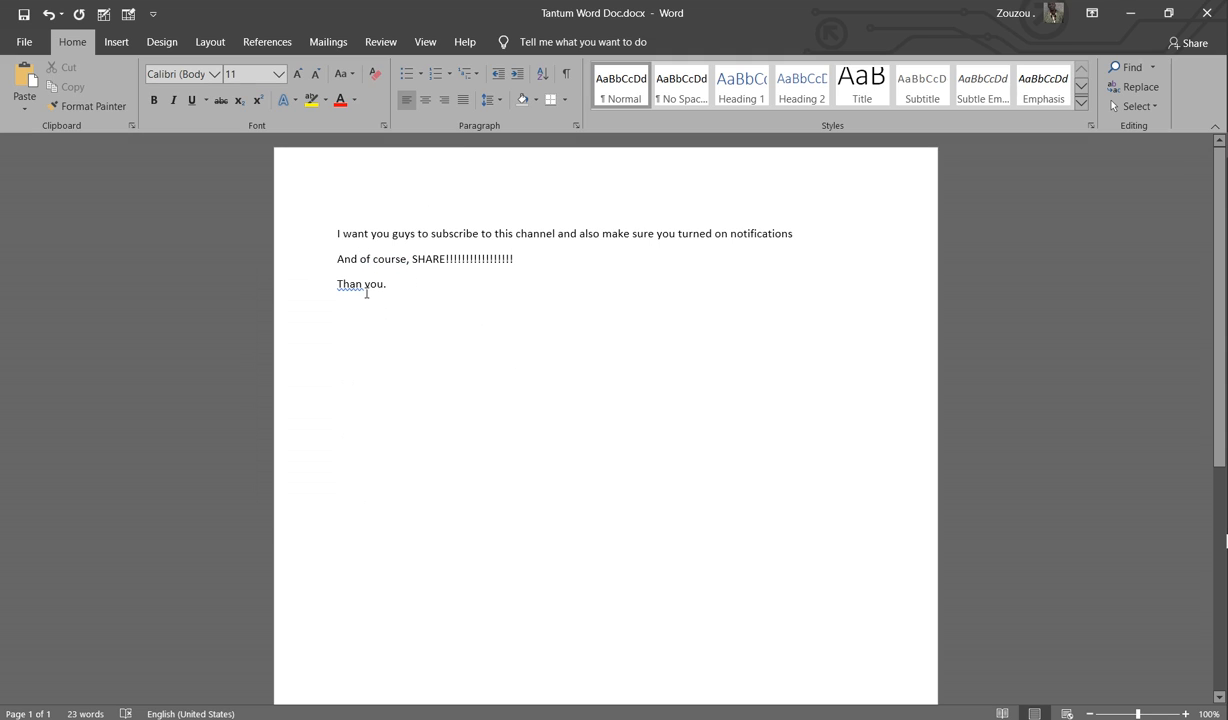
right_click(351, 286)
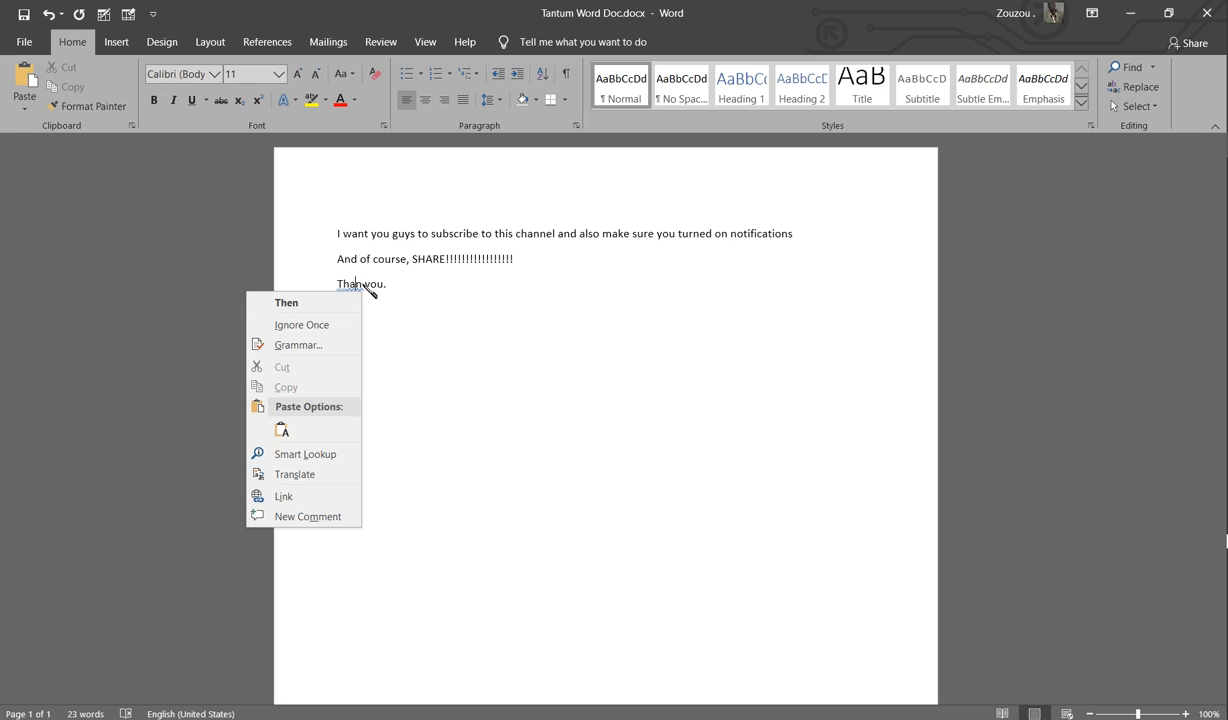
click(362, 284)
text(k)
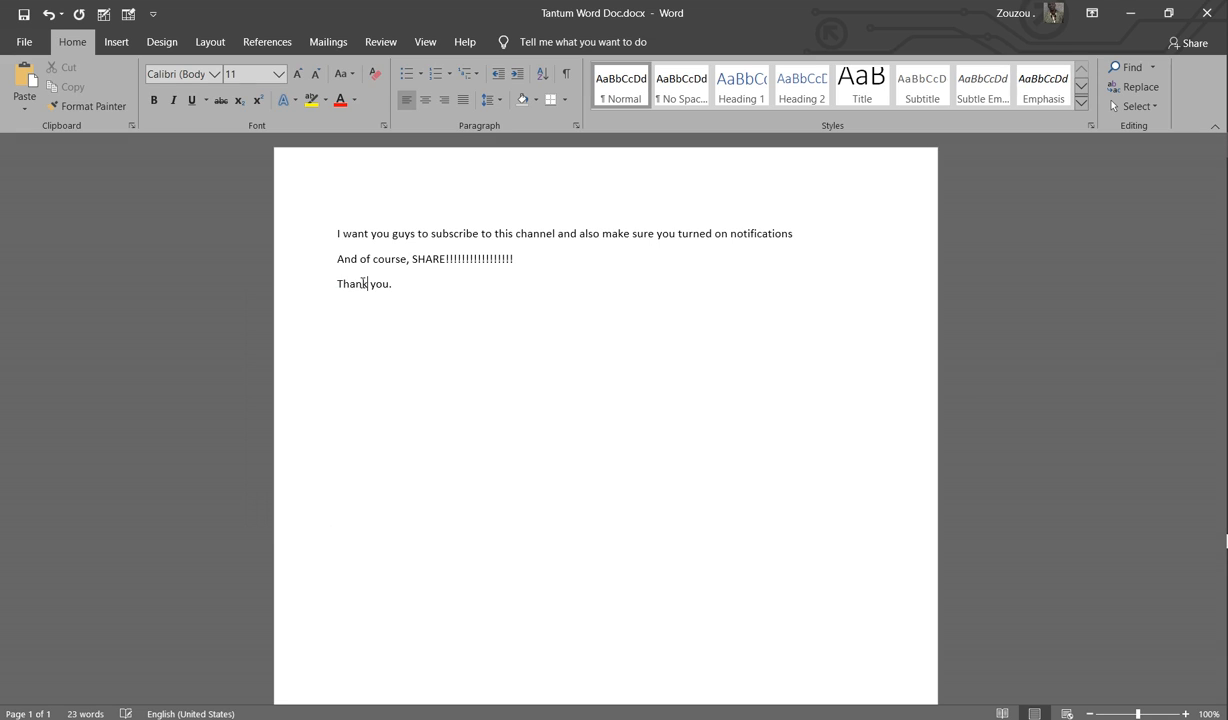
click(411, 283)
key(Return)
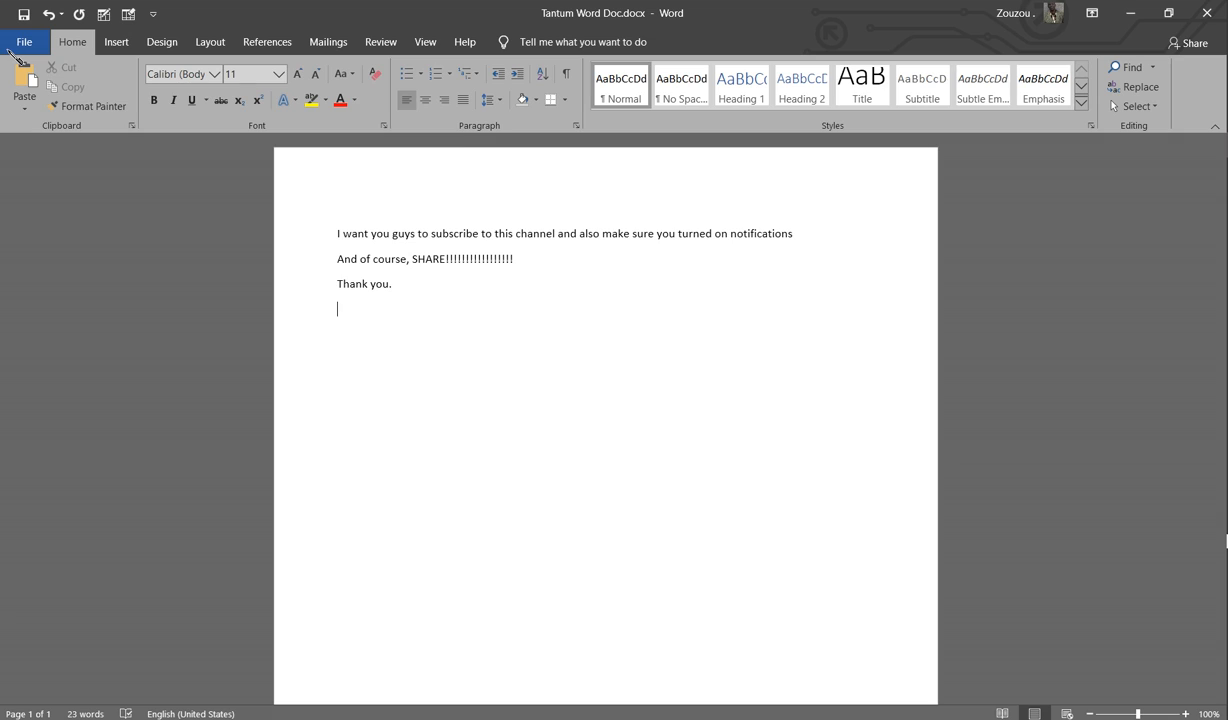
click(679, 287)
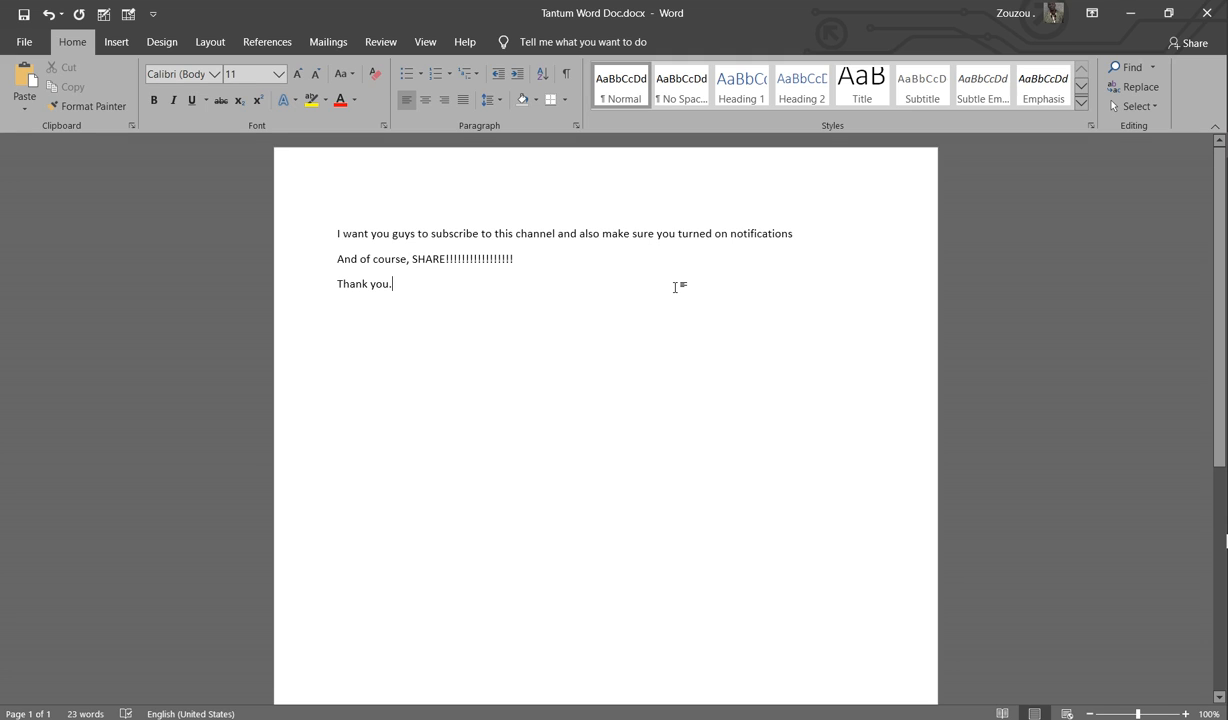
Step: Open Save As and browse to the Tantum Technologies folder on the Desktop
click(26, 44)
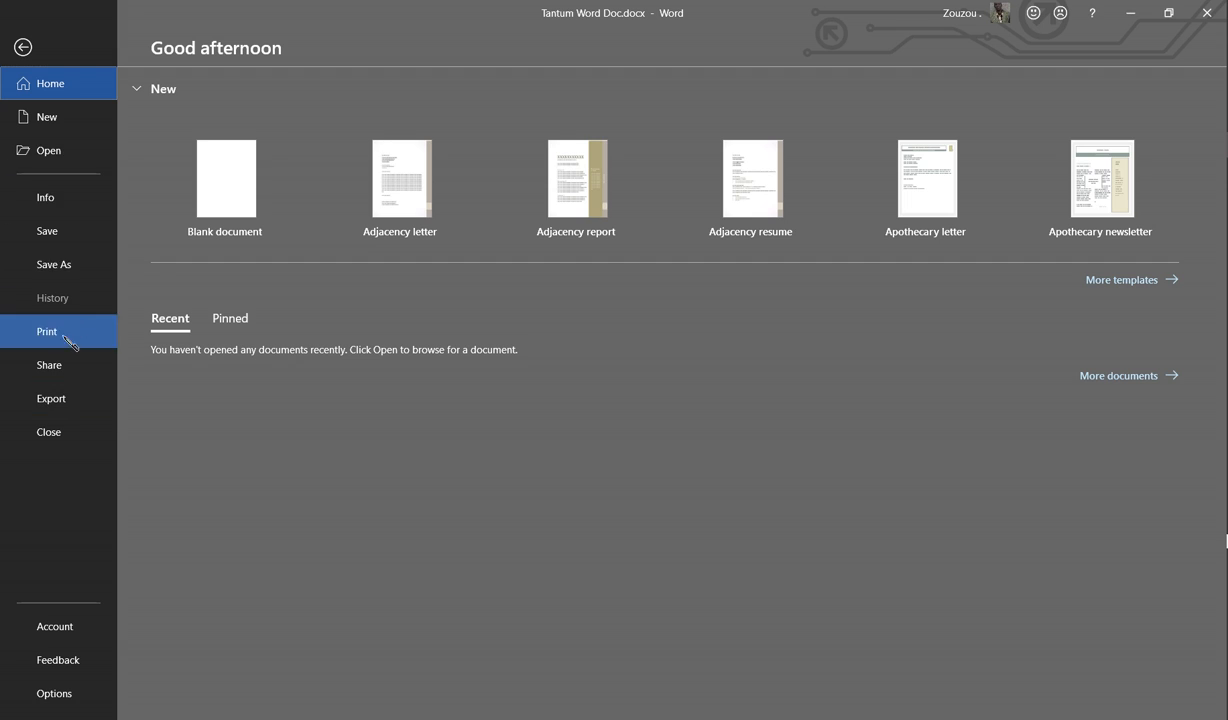
click(80, 269)
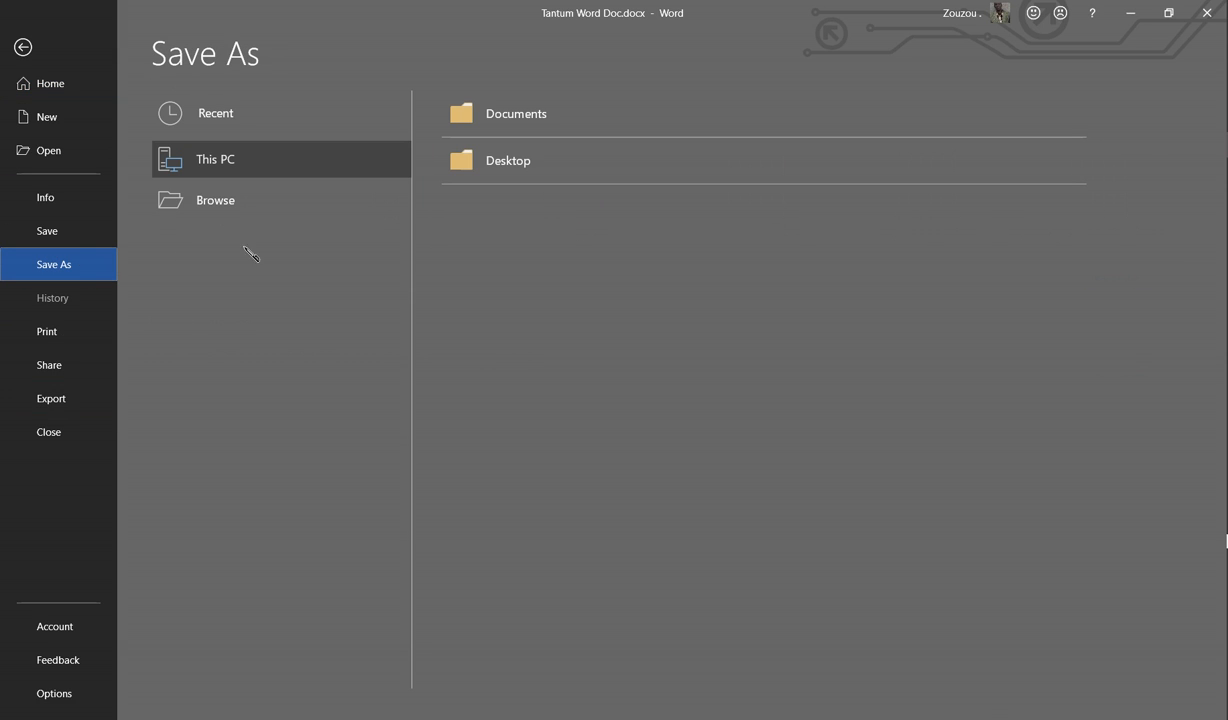
click(216, 200)
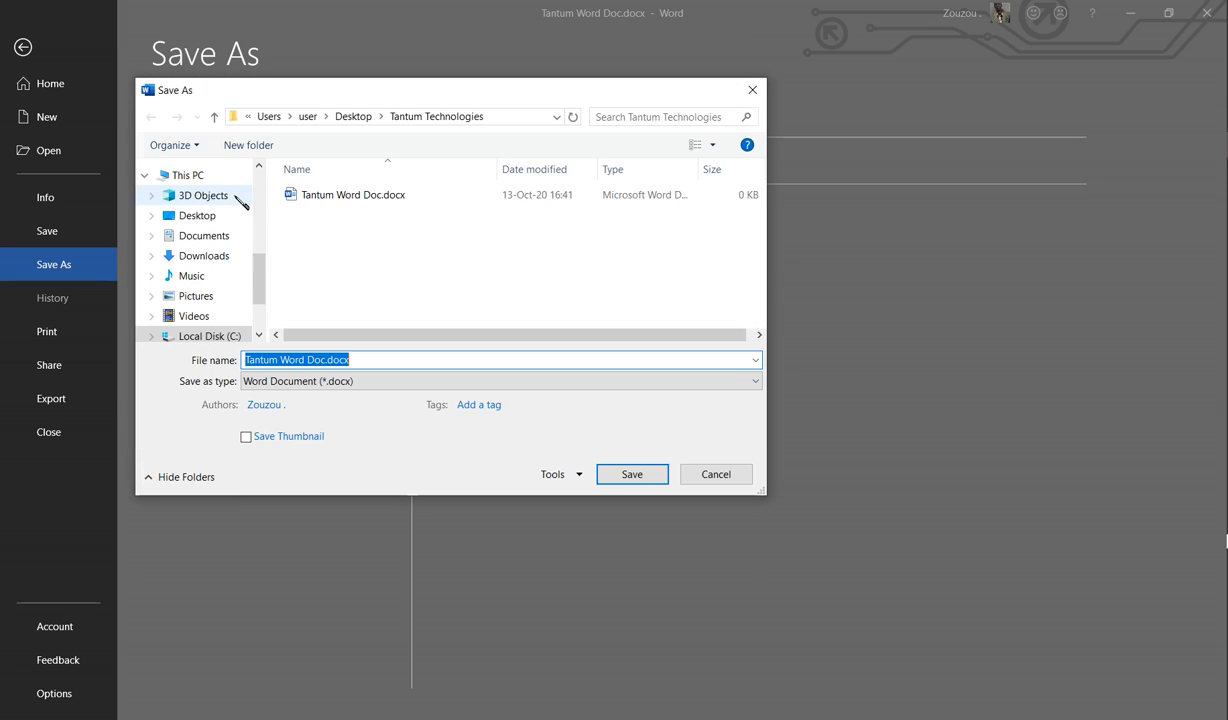
click(208, 217)
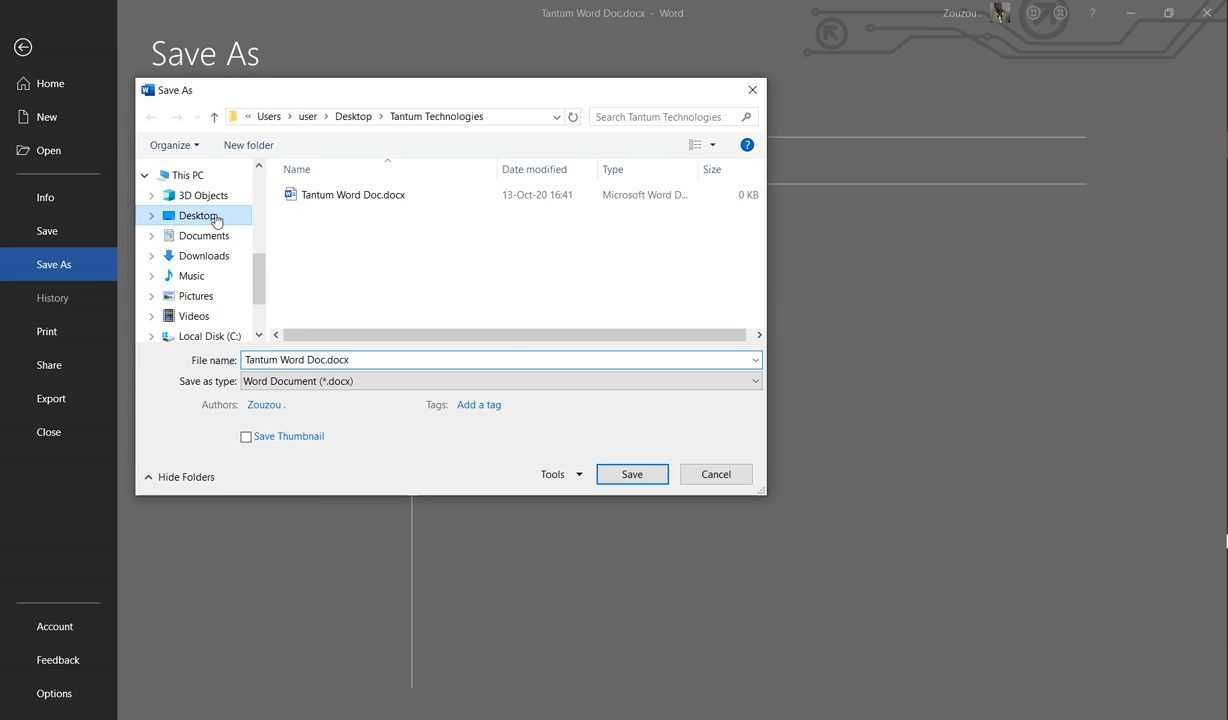
click(412, 222)
scroll(495, 218, down, 3)
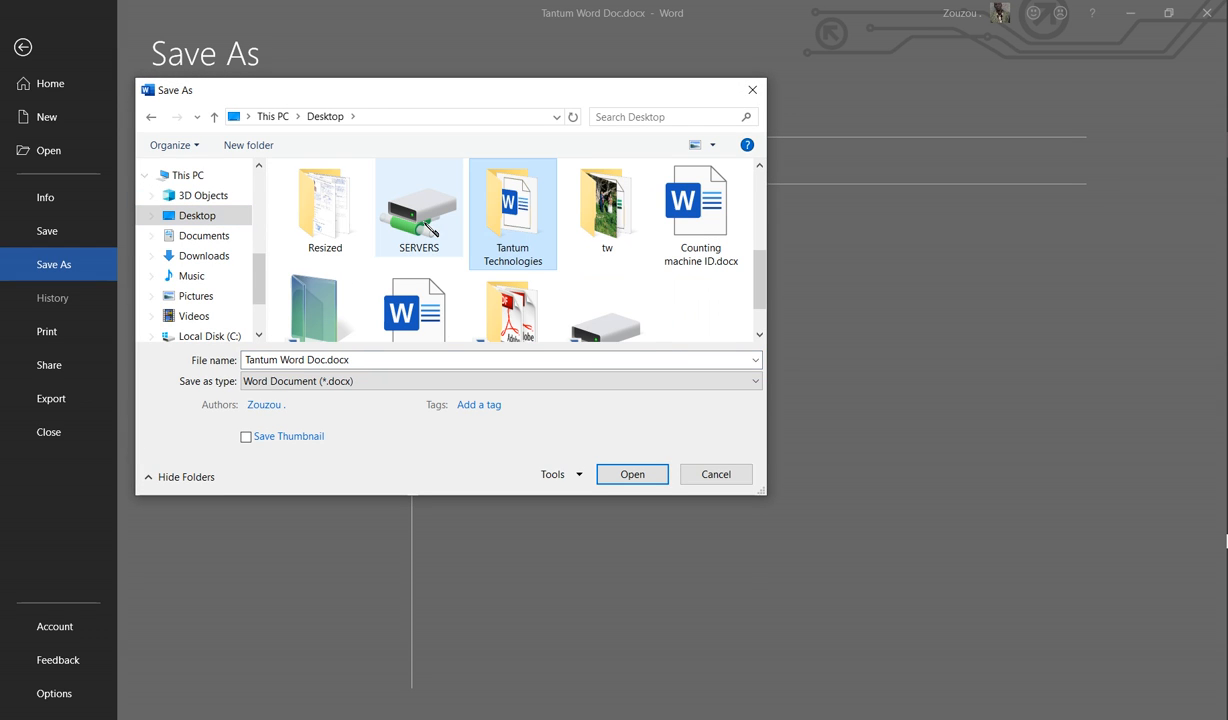
double_click(512, 226)
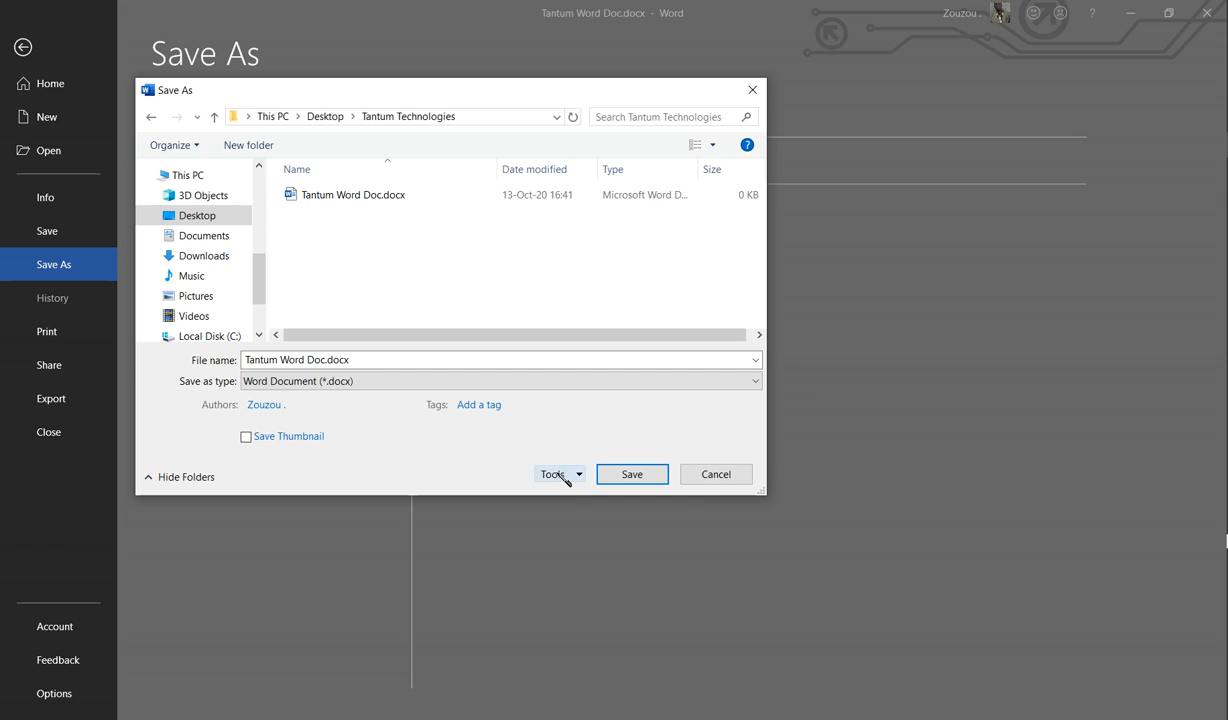
Step: In Tools > General Options, enter a password to open and a password to modify
click(563, 477)
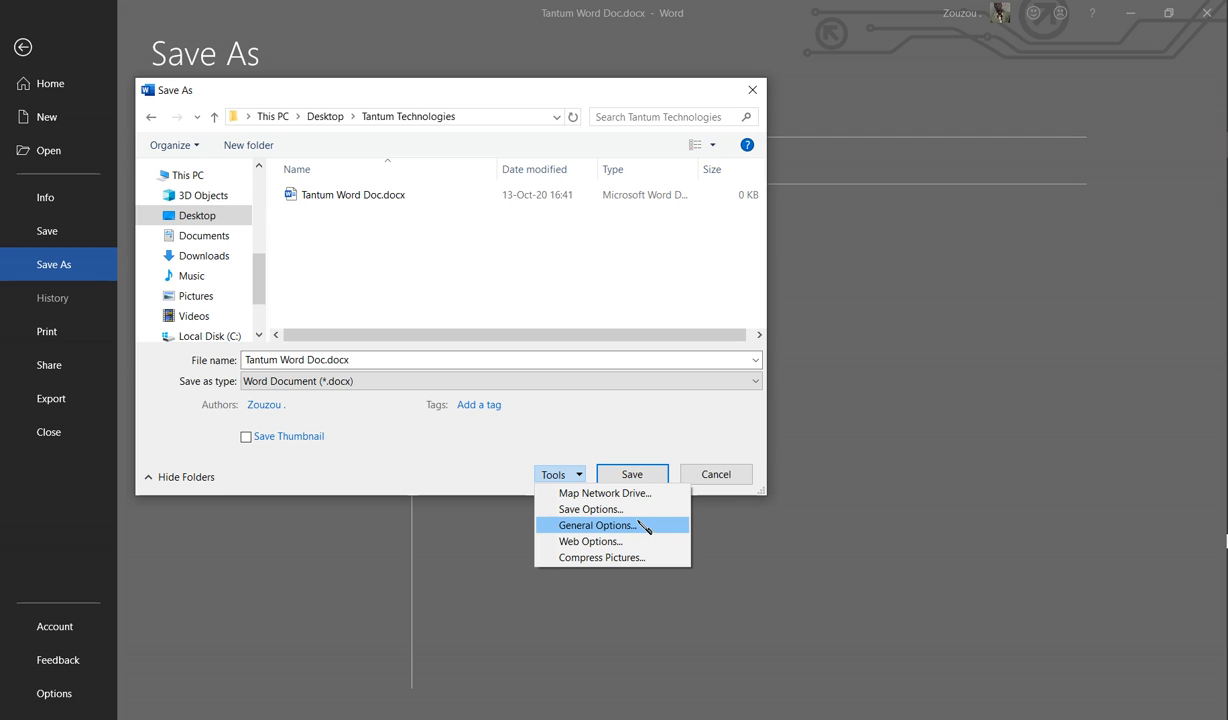
click(648, 526)
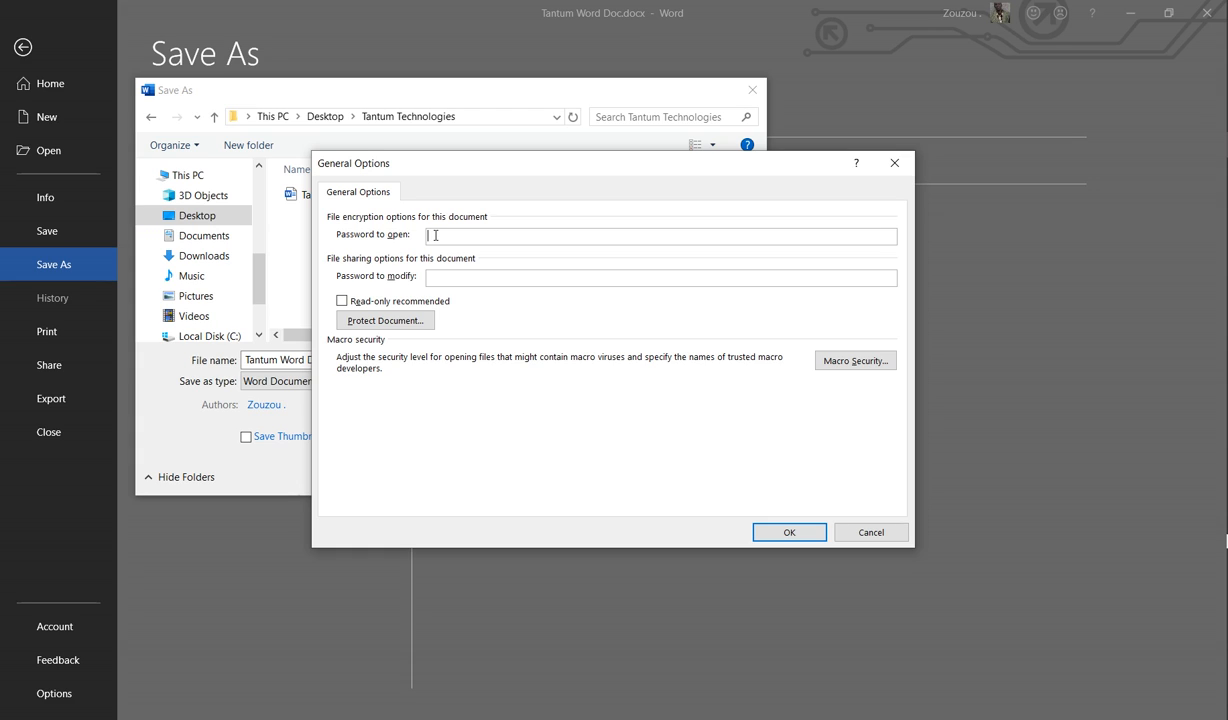
text(123)
click(455, 276)
text(•••)
Step: Re-enter both passwords to confirm them and save the protected Tantum Word Doc.docx
click(790, 533)
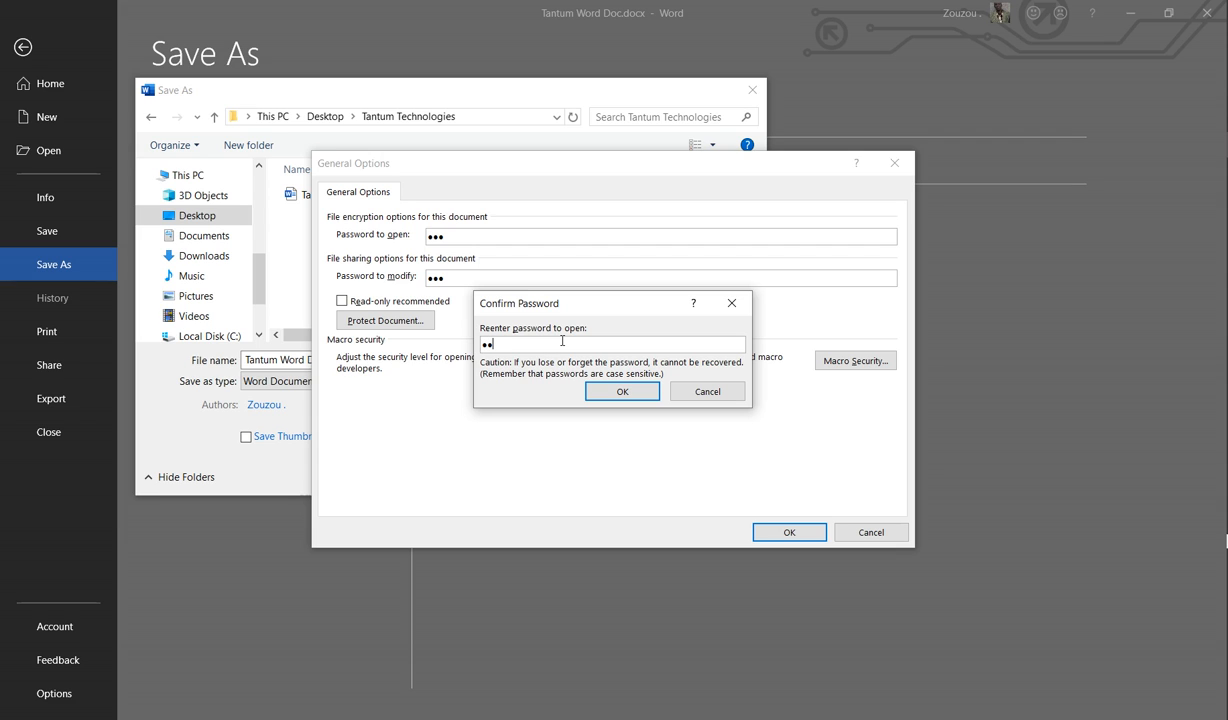
text(•)
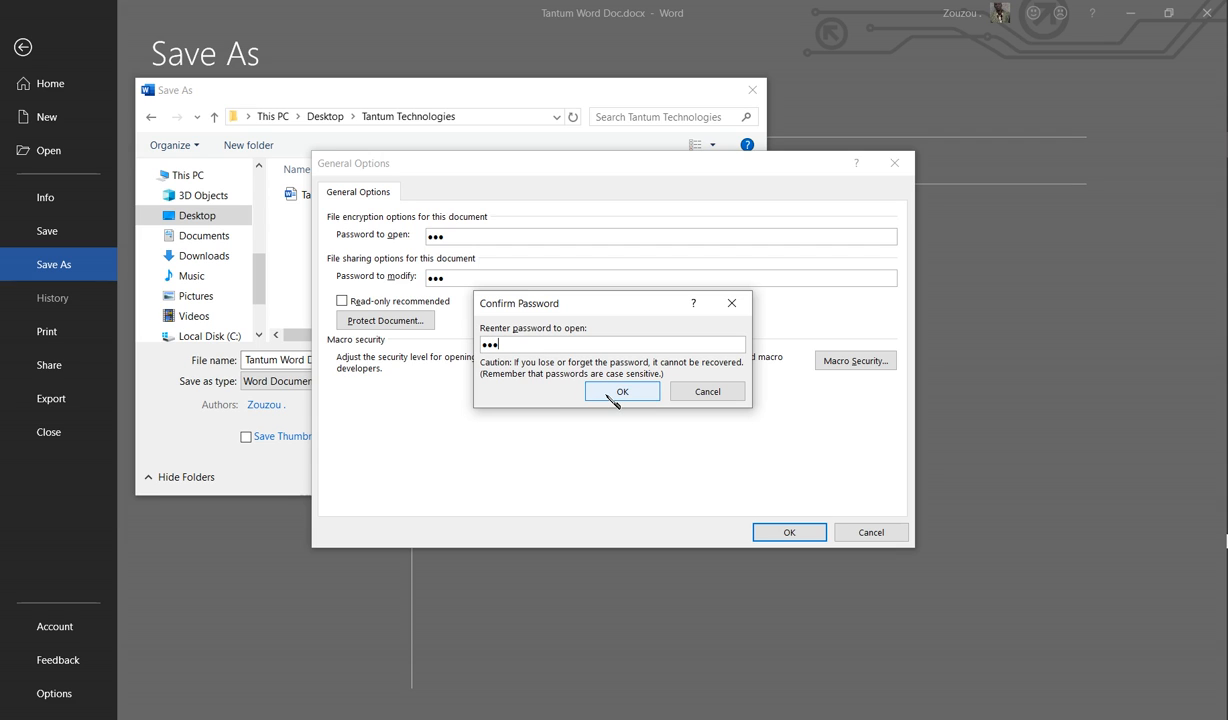
click(607, 393)
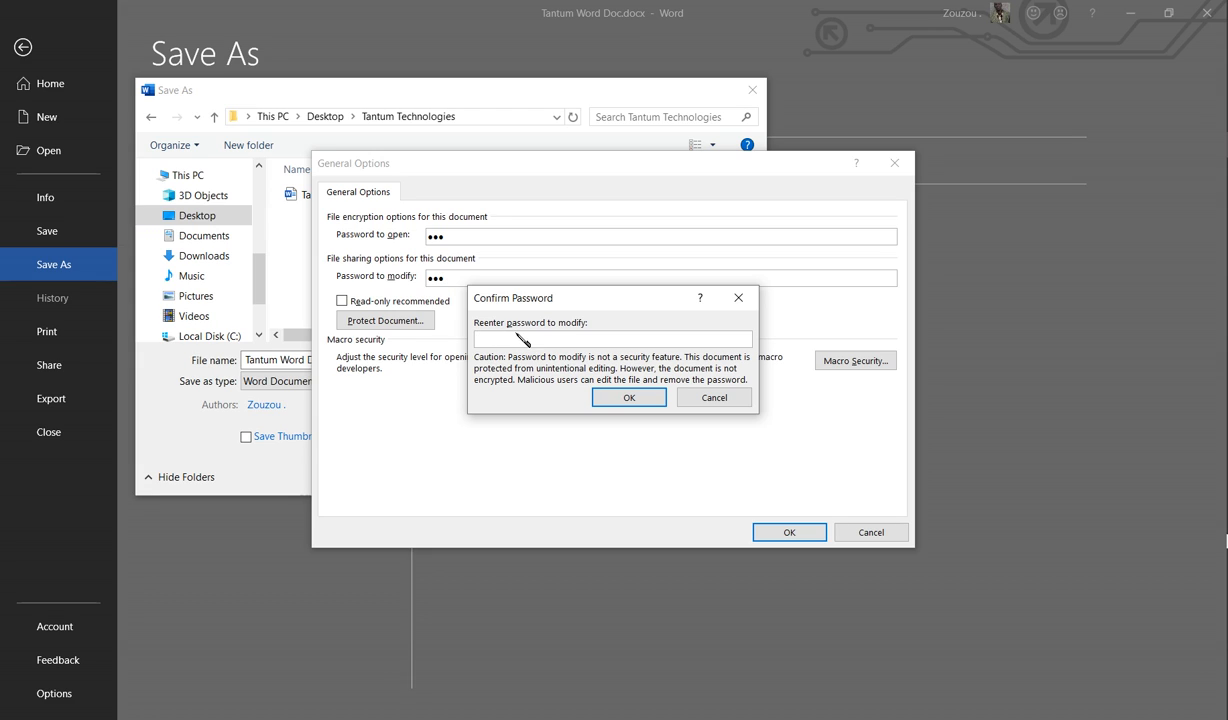
text(•)
click(632, 398)
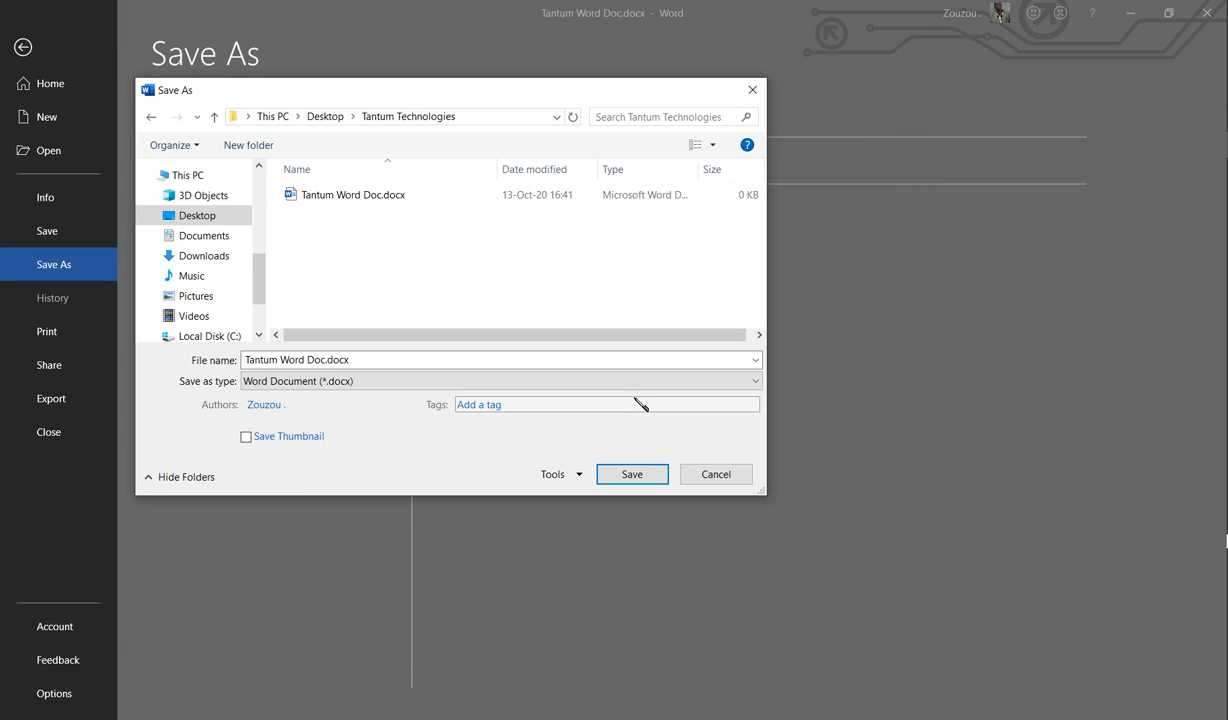
click(630, 471)
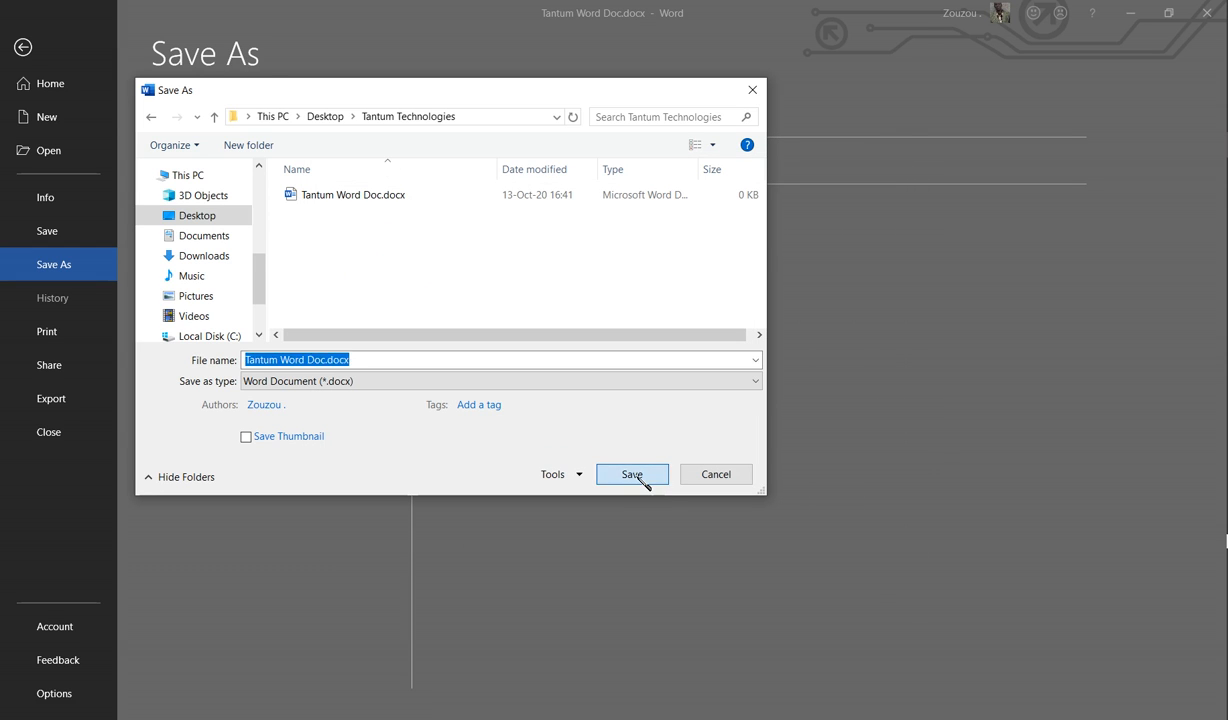
key(Return)
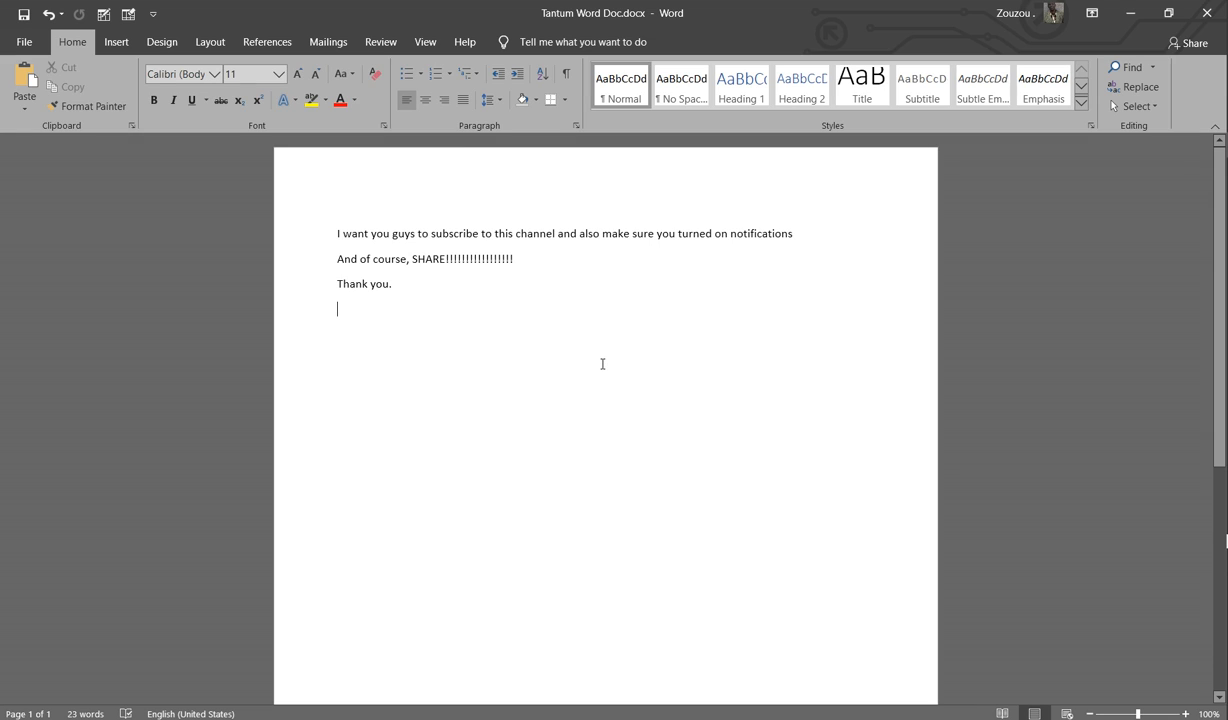
Step: Close Word and reopen Tantum Word Doc.docx from File Explorer to test the password prompt
click(1205, 12)
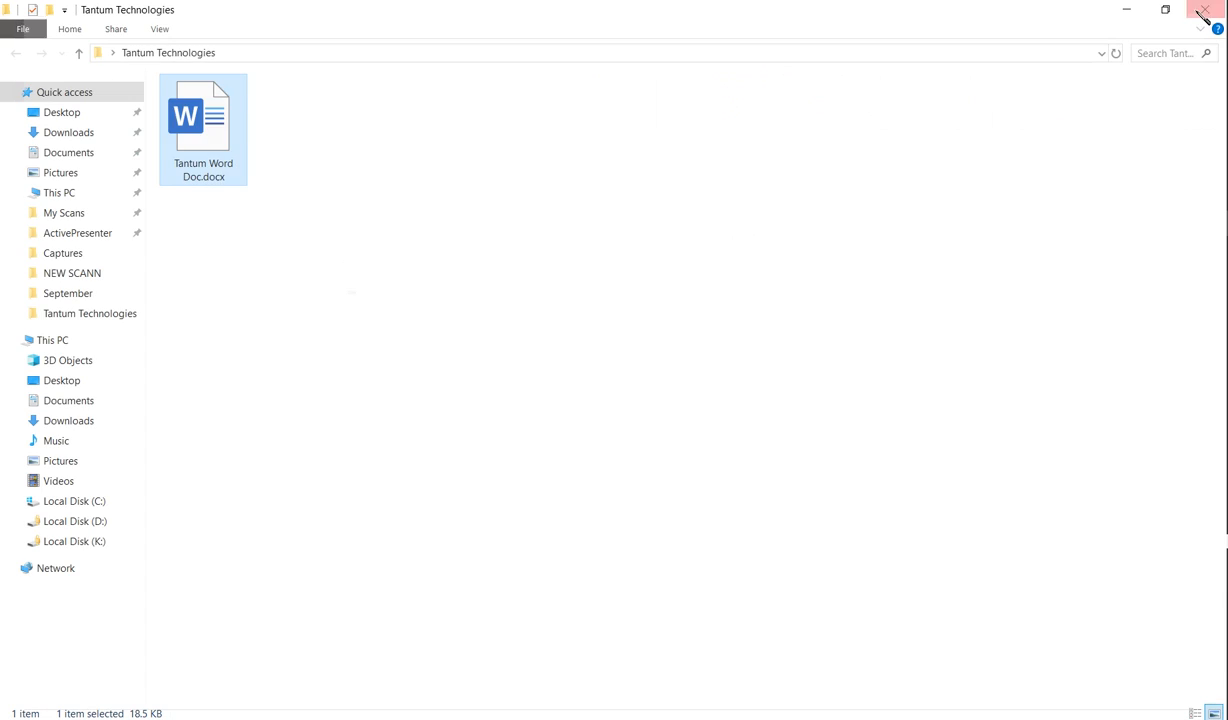
double_click(232, 132)
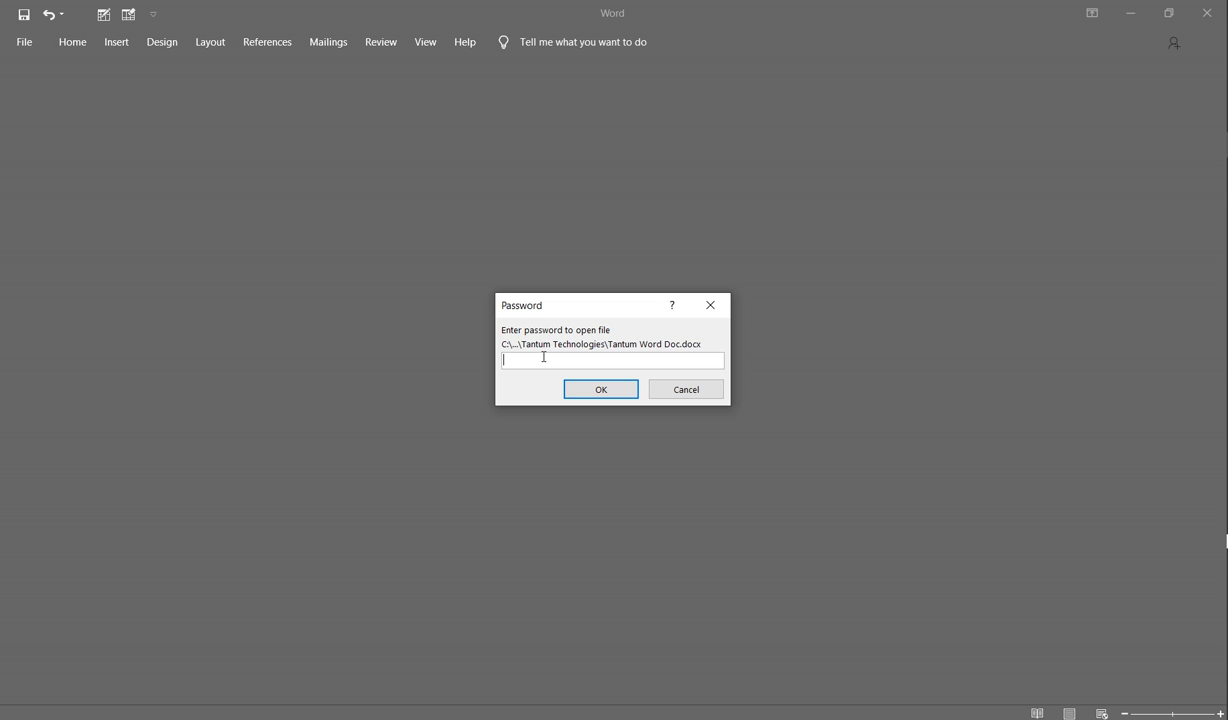
Step: Submit an incorrect open password, dismiss the rejection error, and close Word
text(******************)
click(604, 390)
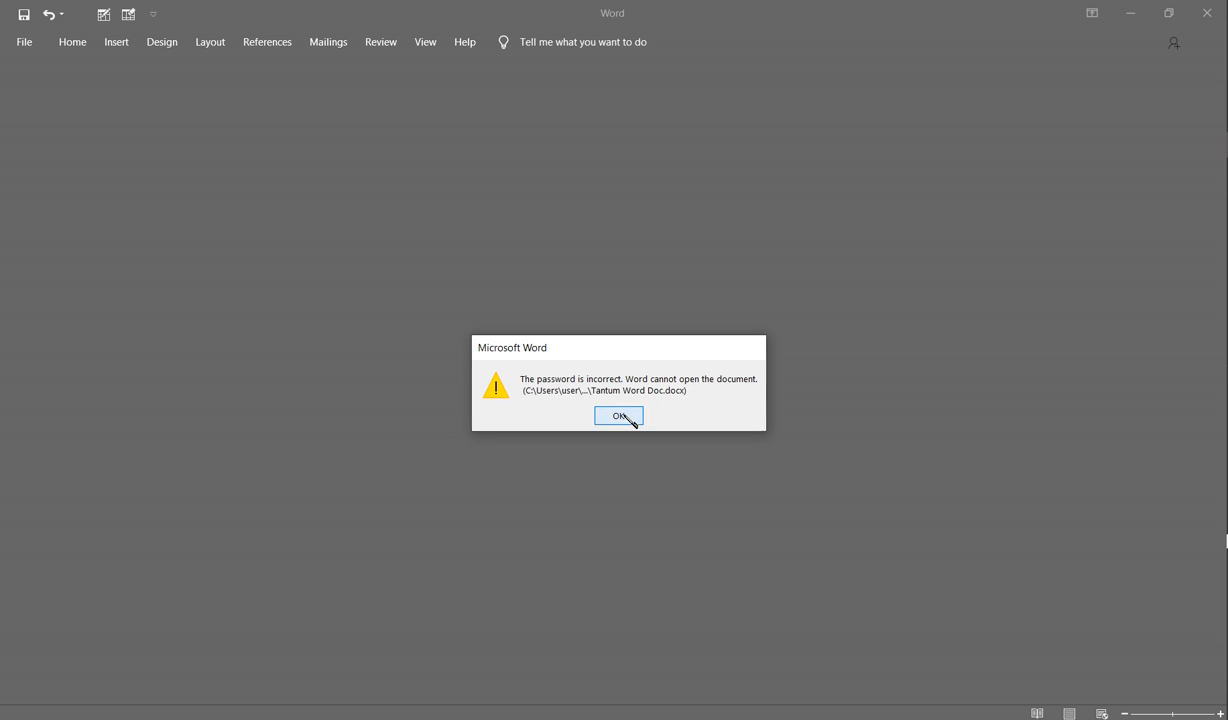
click(618, 415)
click(1206, 13)
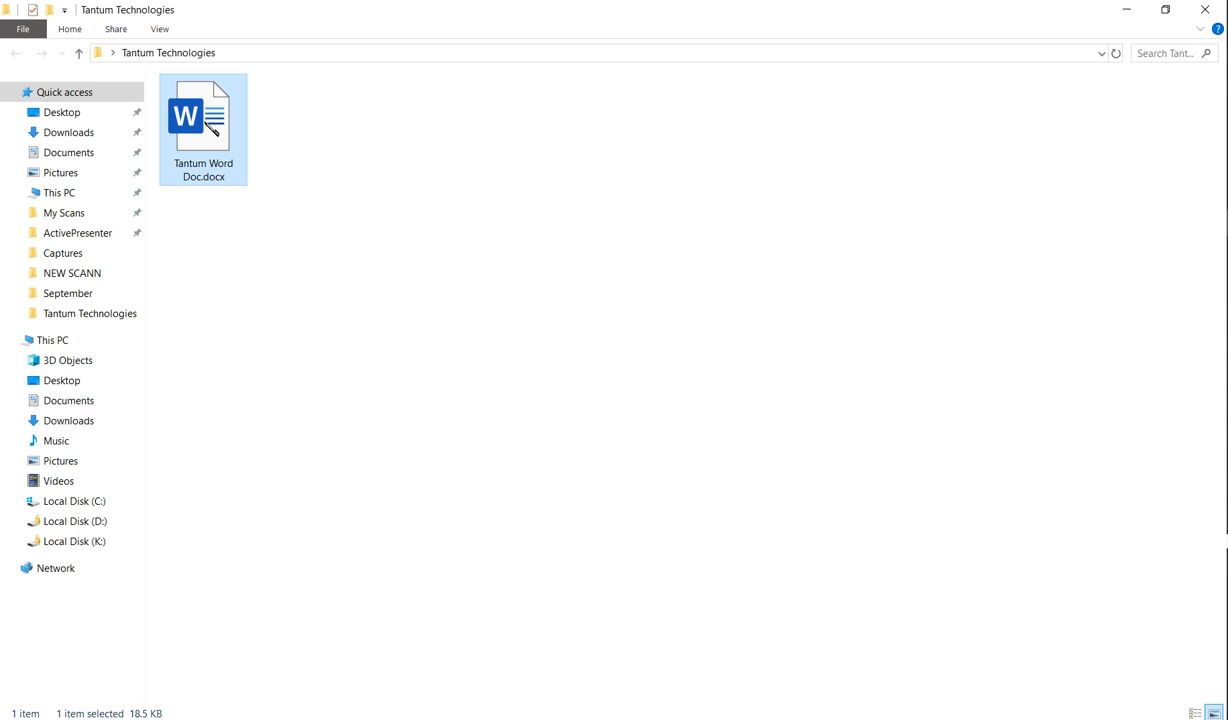
Step: Reopen Tantum Word Doc.docx and submit the correct password to open
double_click(216, 122)
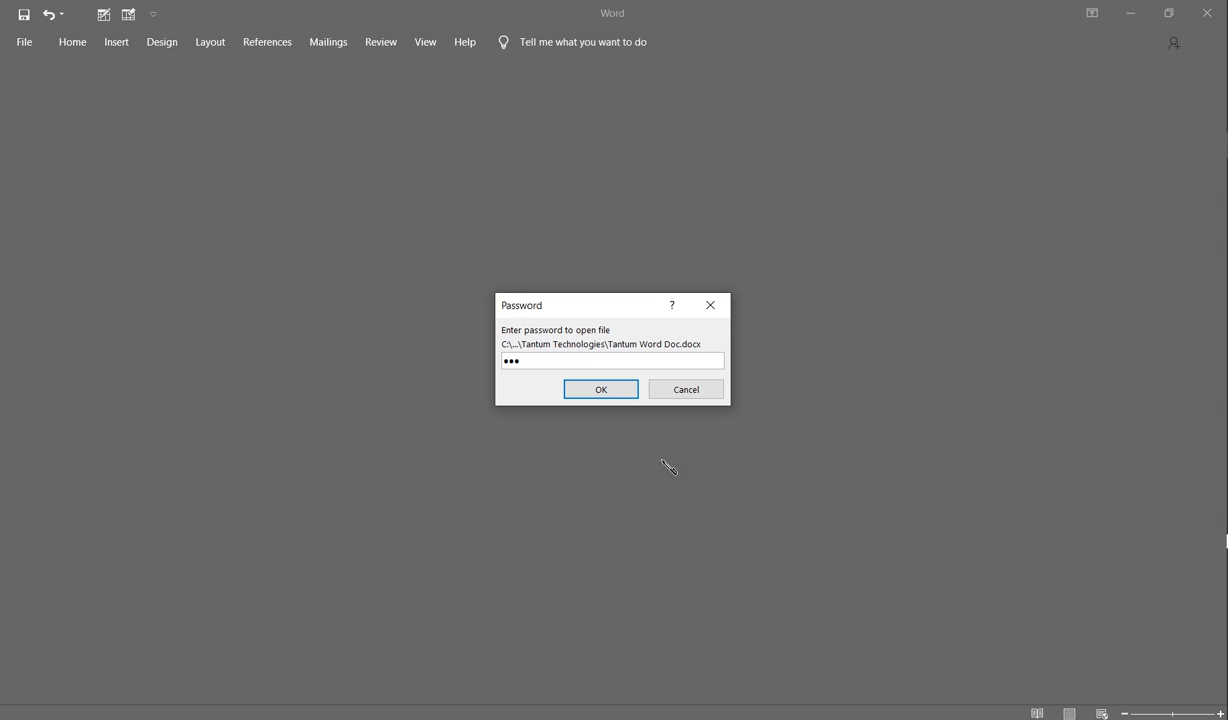
click(594, 389)
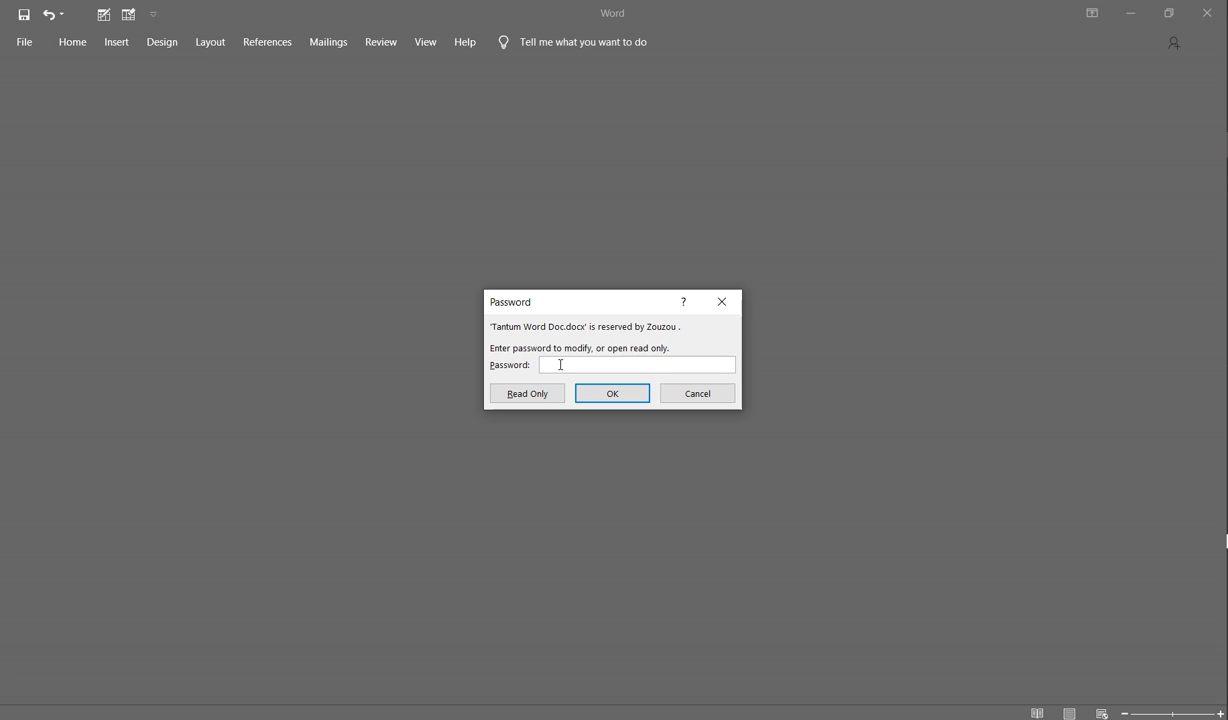
Step: Enter the password to modify and submit it to open the document for editing
text(a)
drag(566, 362, 516, 357)
click(554, 365)
click(617, 396)
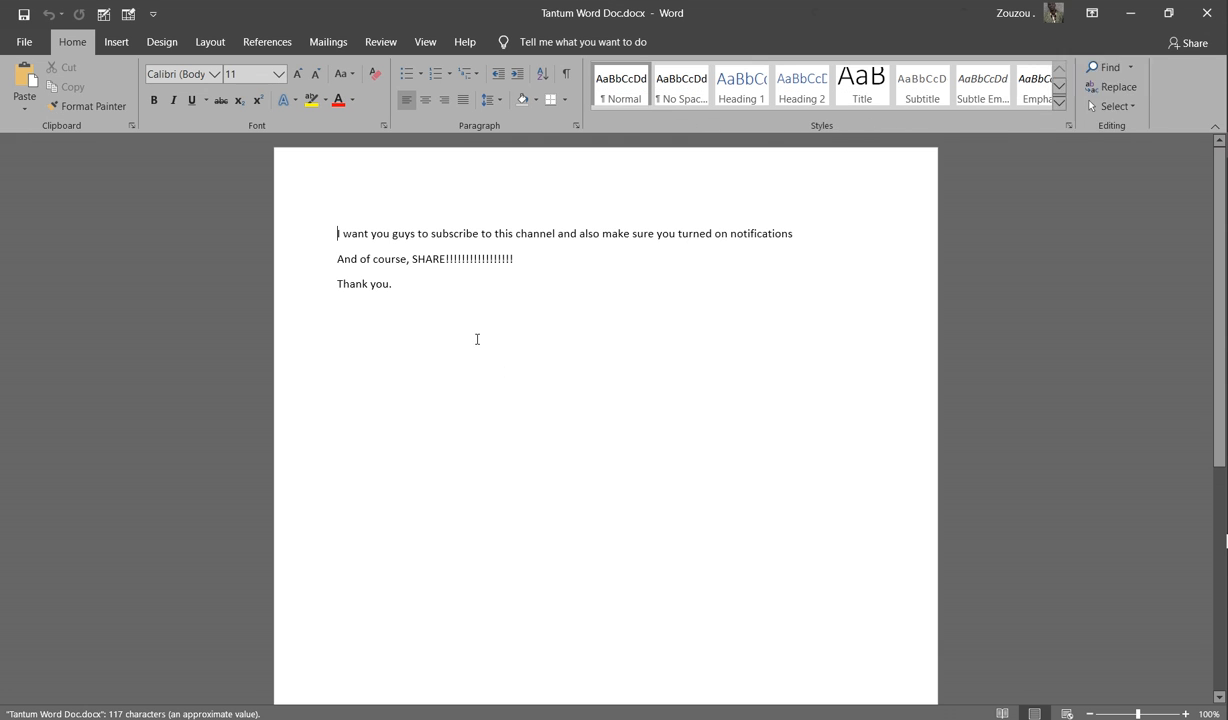
Step: Select the three subscribe lines and apply font size 20 to them
drag(345, 211, 559, 378)
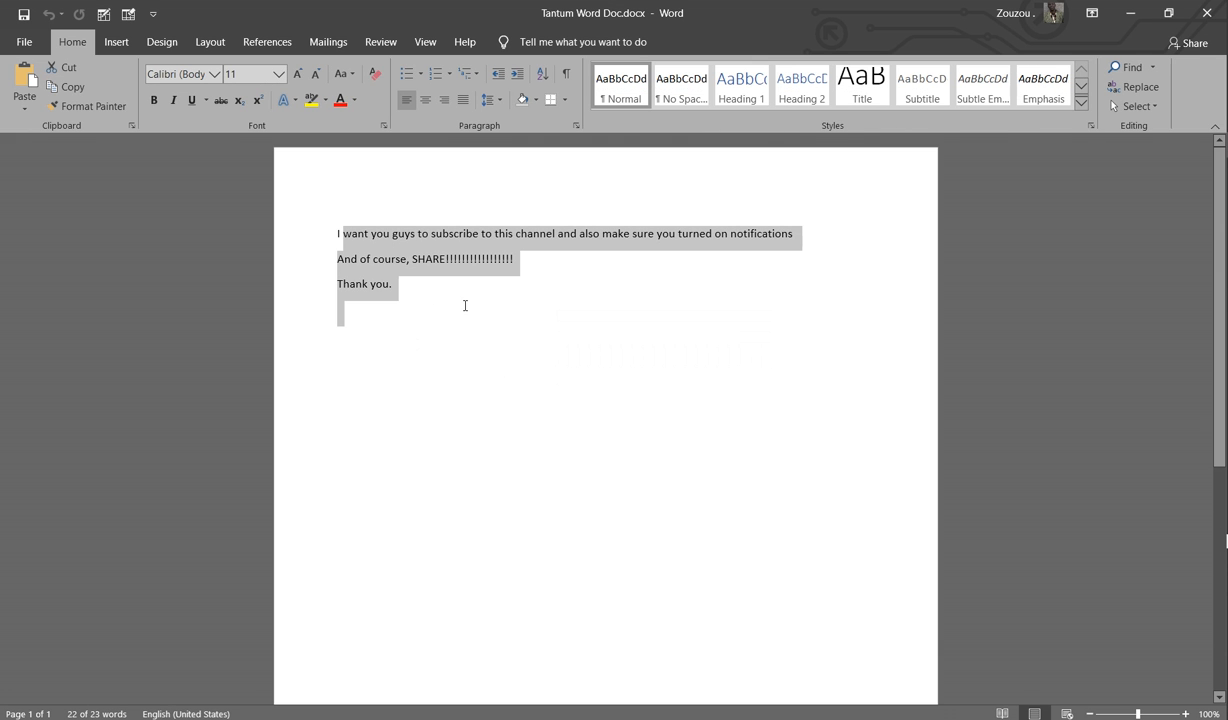
click(482, 336)
drag(459, 312, 337, 226)
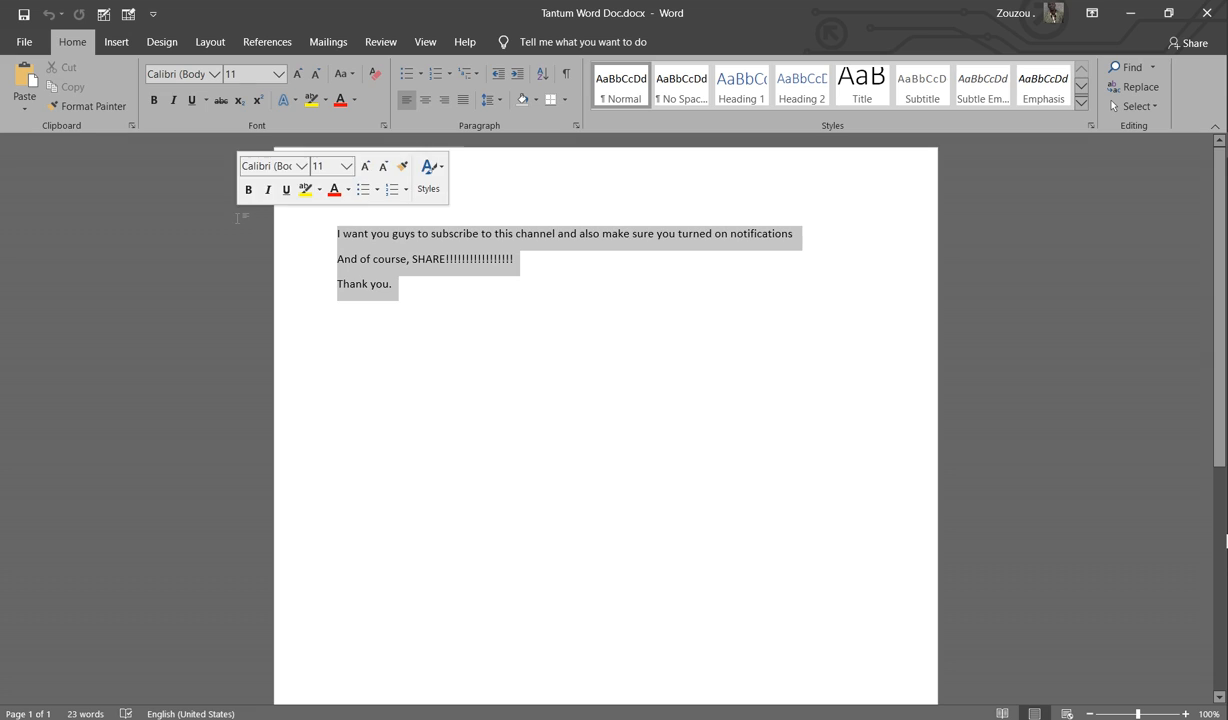
click(279, 74)
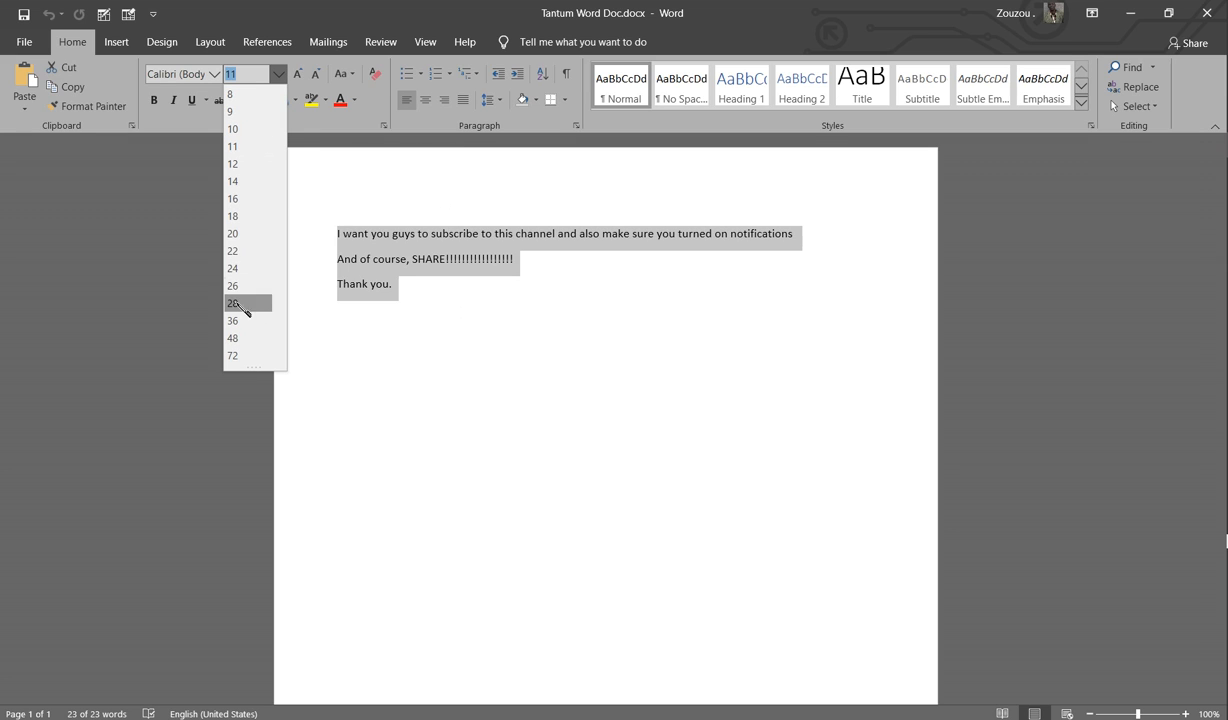
click(237, 233)
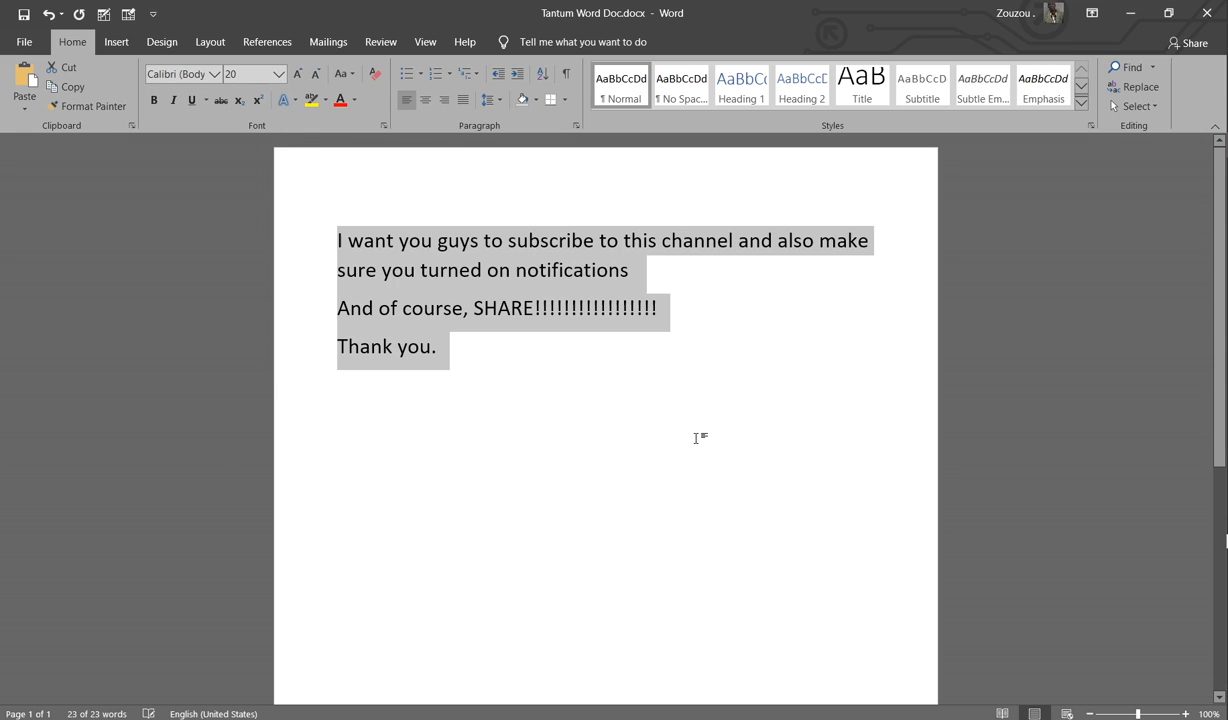
click(663, 352)
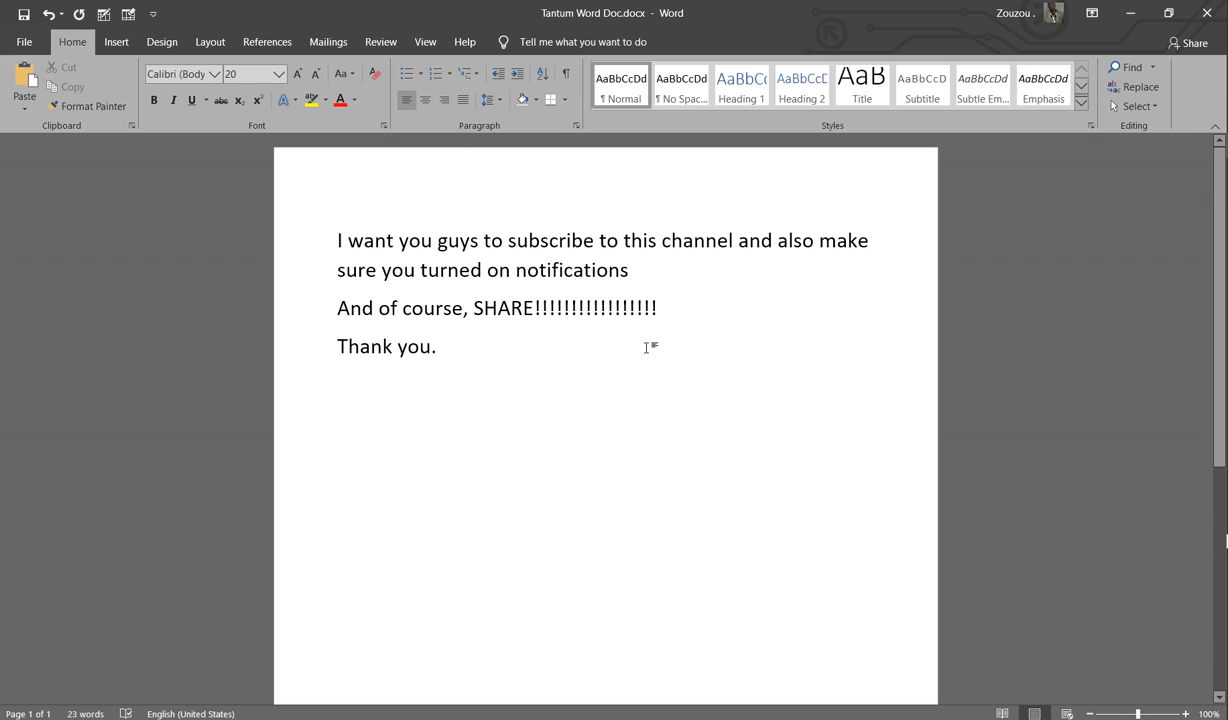